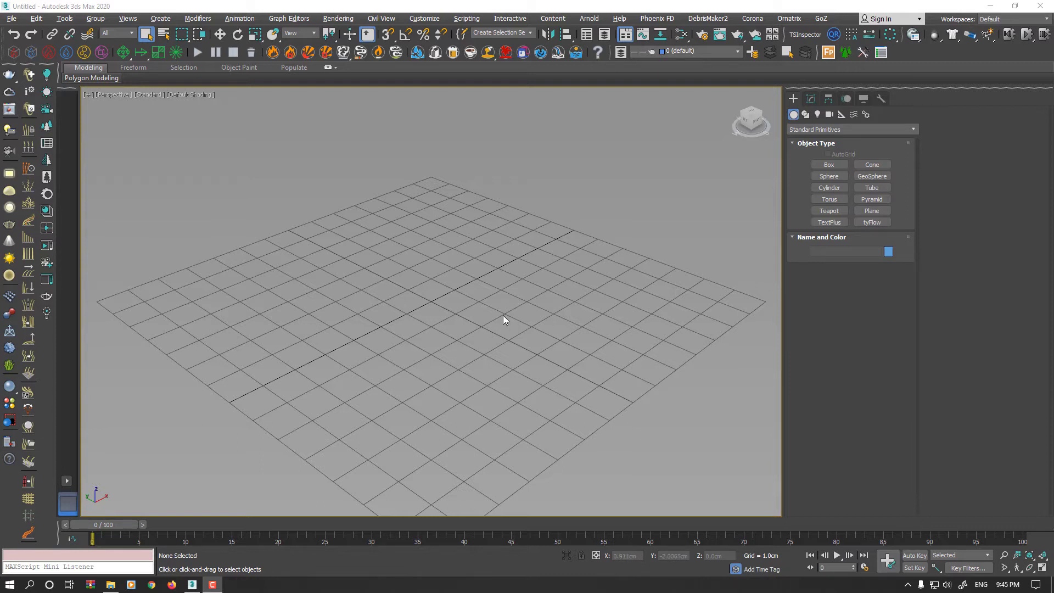
- Draw an arc on the grid and convert it to an Editable Spline
click(805, 114)
click(829, 197)
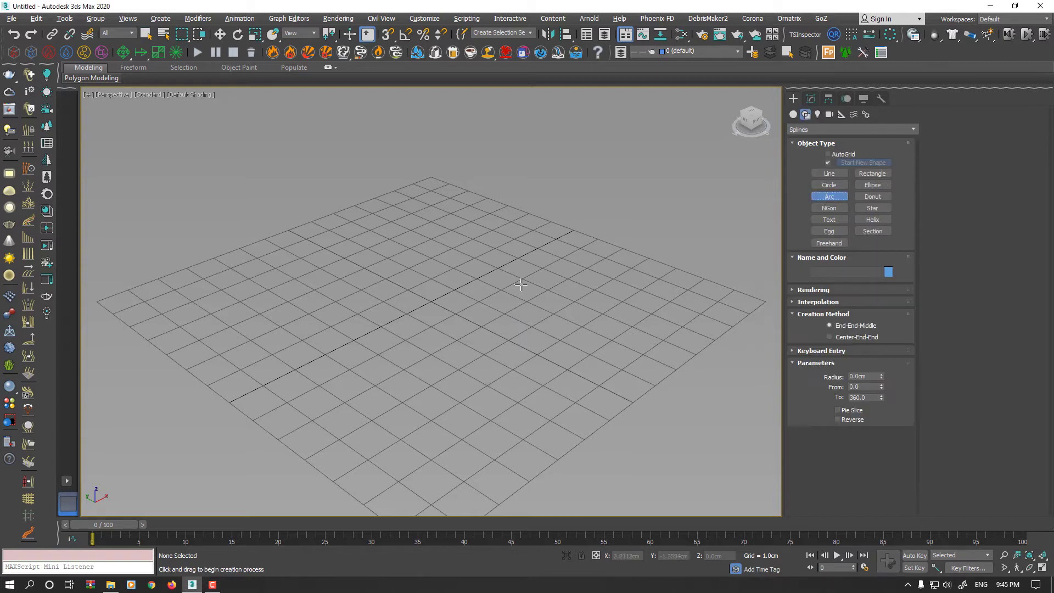
drag(511, 248, 317, 416)
click(324, 362)
right_click(358, 299)
right_click(357, 298)
mouse_move(443, 413)
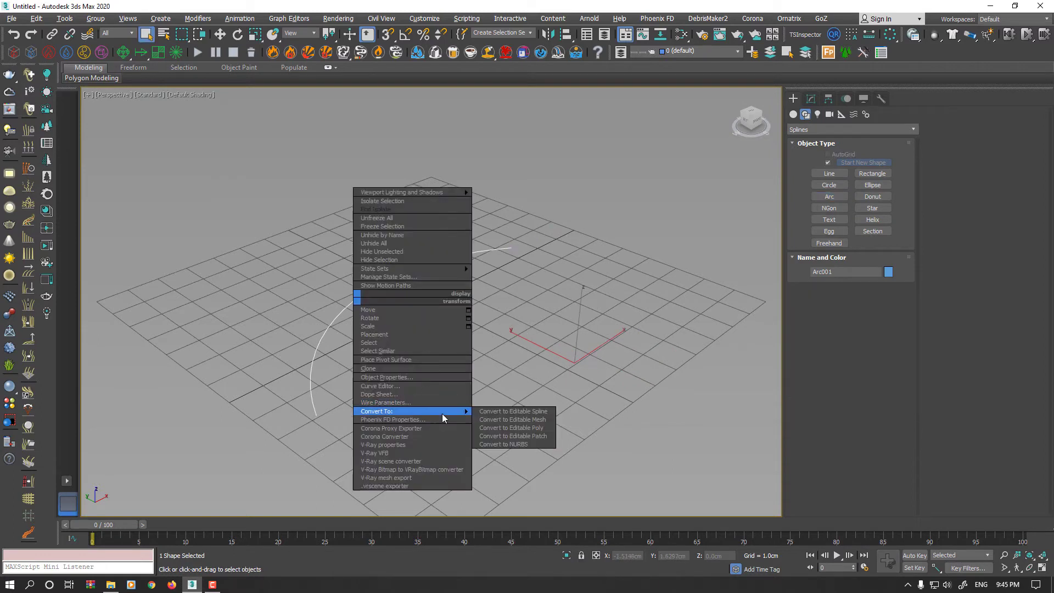
click(510, 411)
- Outline the arc spline into a closed, curved band and leave sub-object mode
click(863, 286)
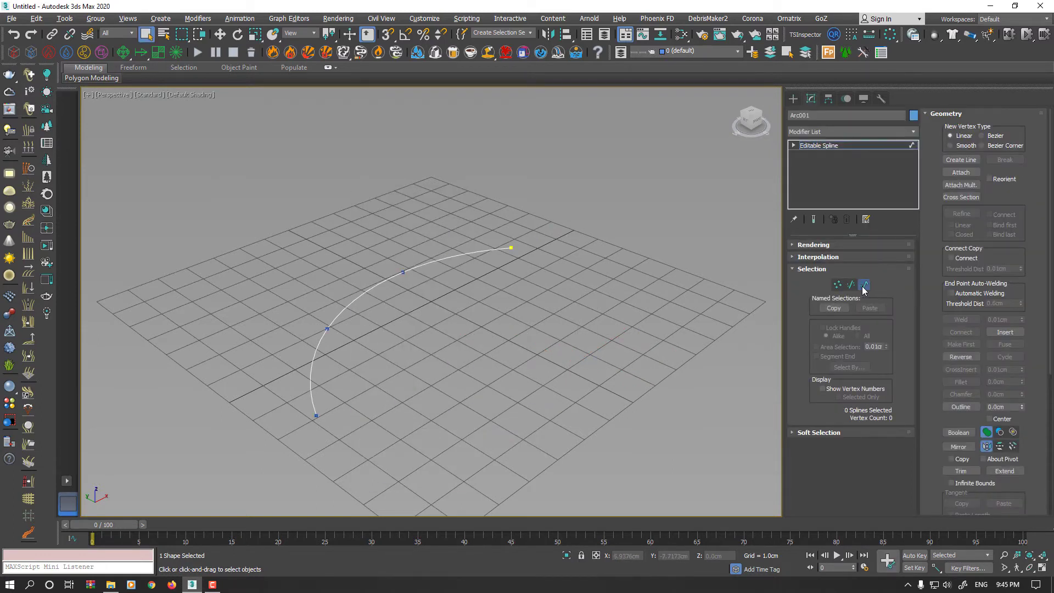
click(484, 248)
click(961, 407)
drag(394, 279, 383, 231)
key(w)
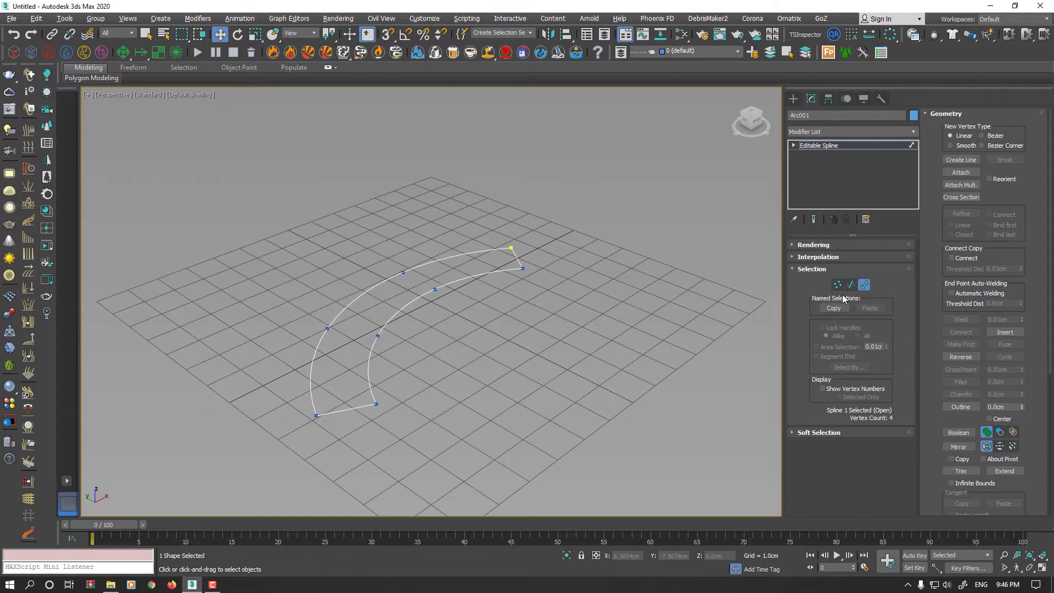
click(863, 284)
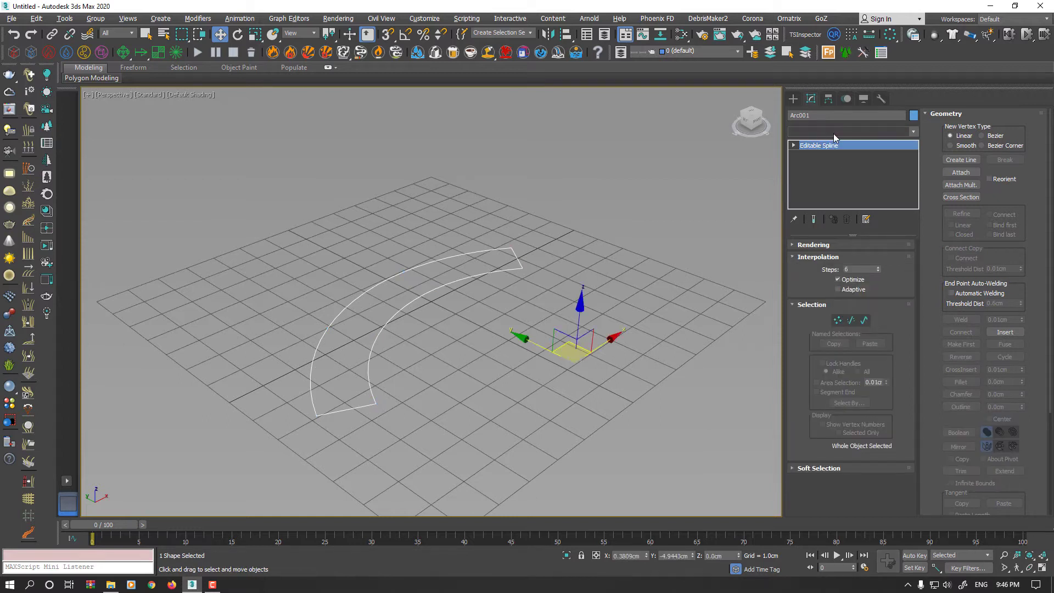
- Add an Extrude modifier with Amount 1.05cm and turn on edged faces
click(834, 132)
text(ex)
click(832, 142)
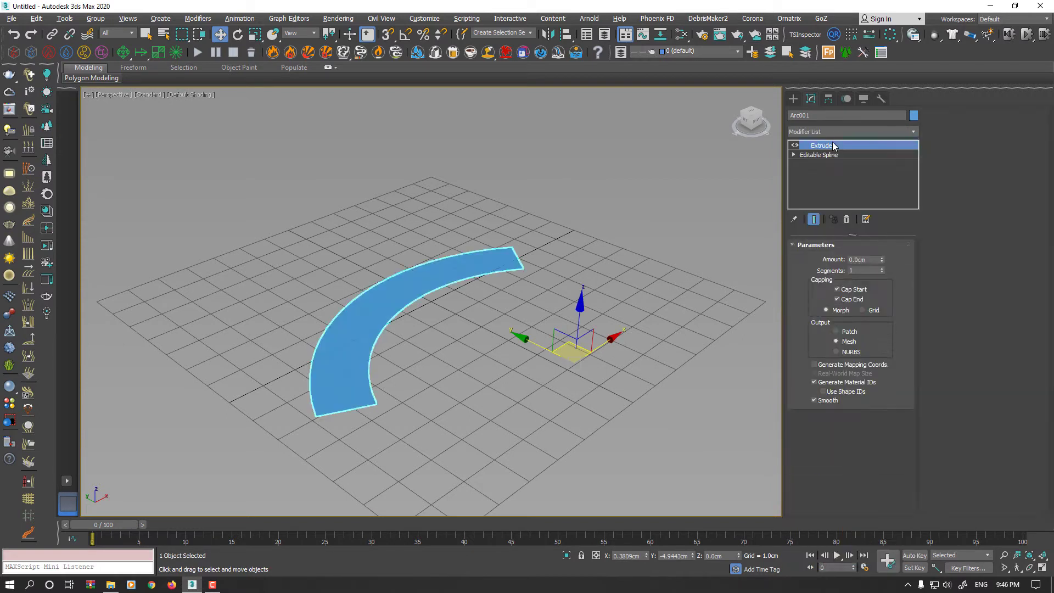
mouse_move(881, 262)
mouse_down()
mouse_move(879, 236)
mouse_move(878, 253)
mouse_up()
key(F4)
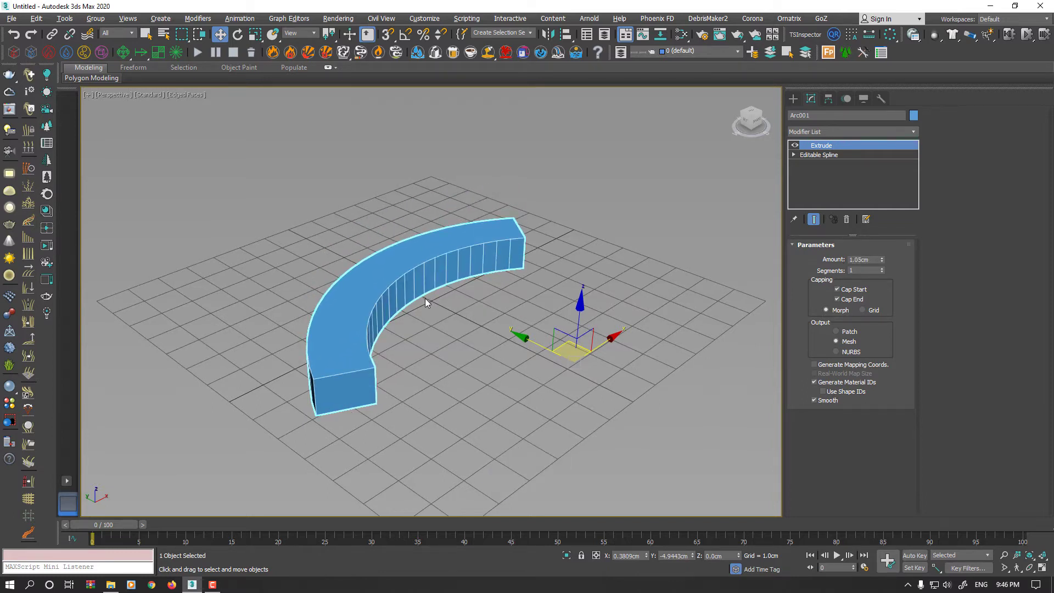
alt+middle_drag(423, 301, 430, 322)
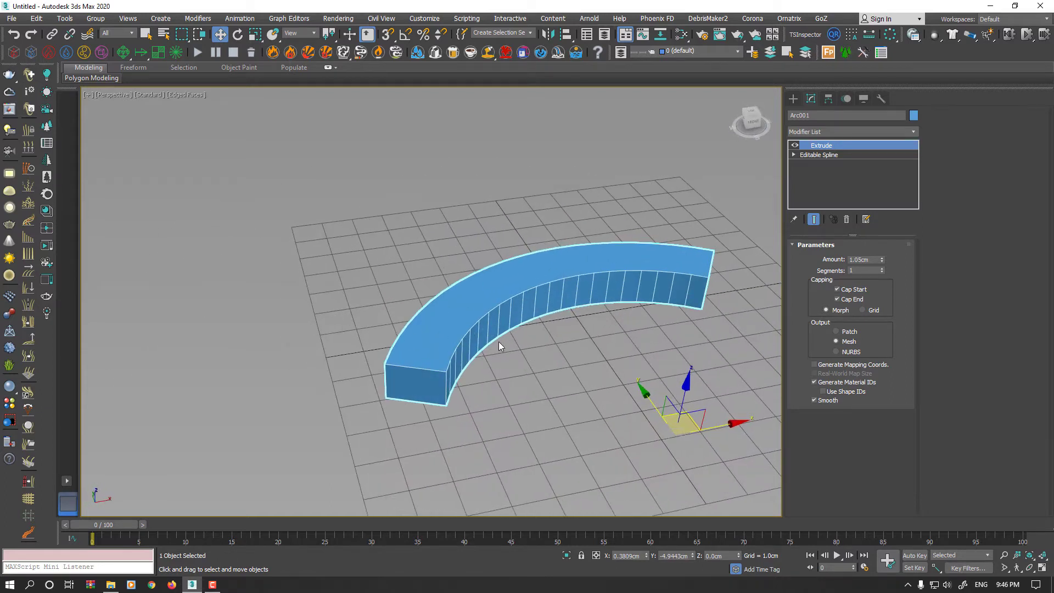
alt+middle_drag(383, 357, 456, 301)
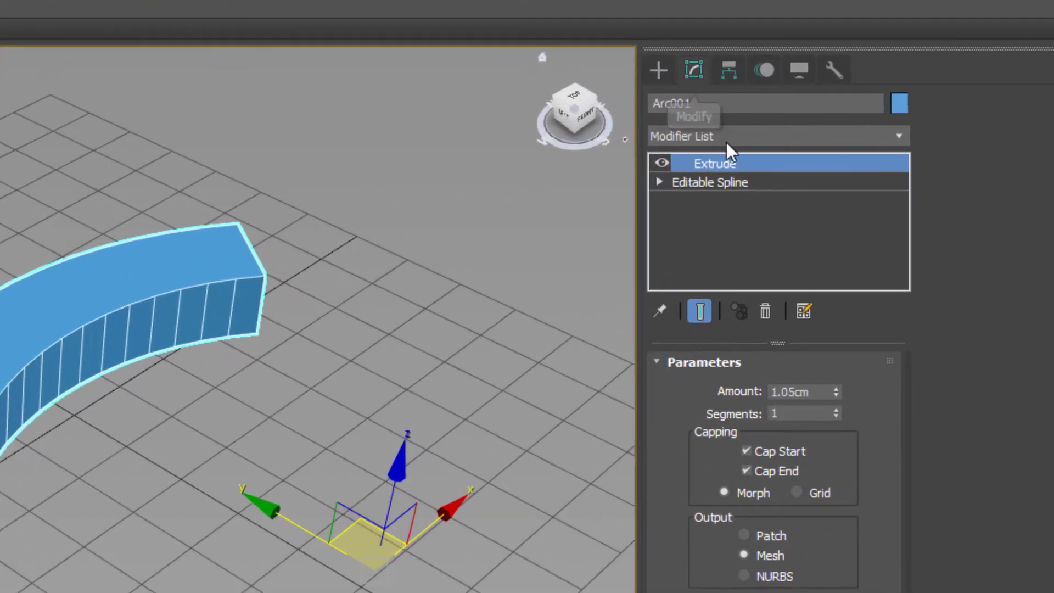
- Apply Turn to Poly with Limit Polygon Size enabled at Max Size 4
click(728, 137)
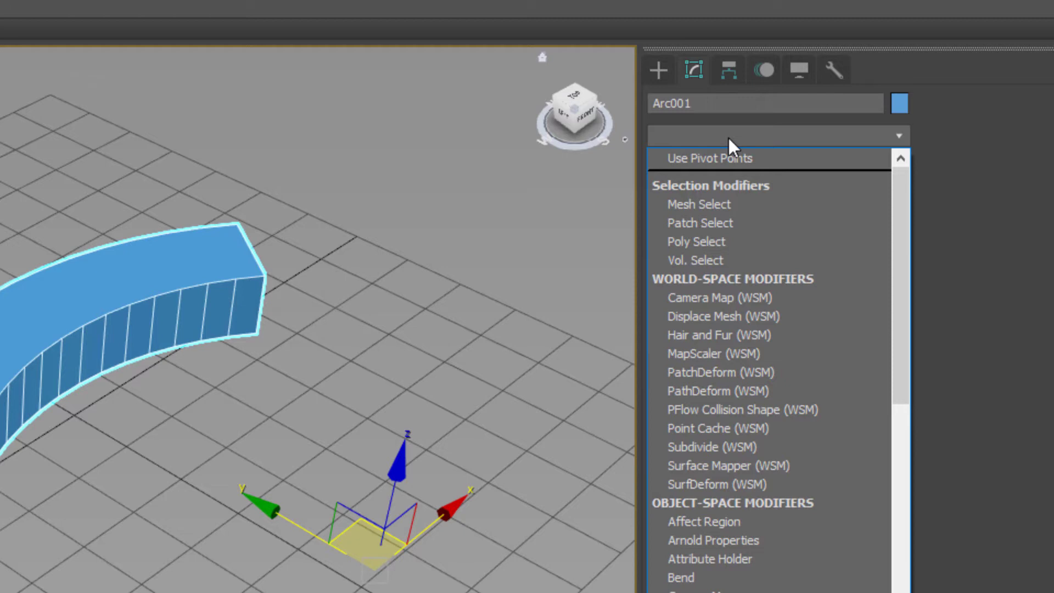
text(turbo)
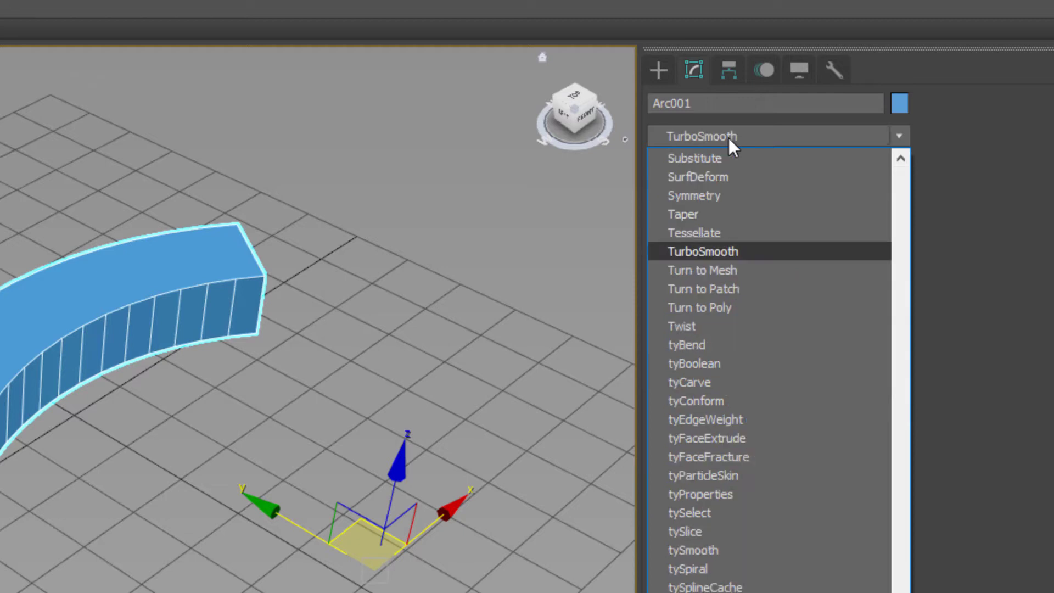
click(724, 305)
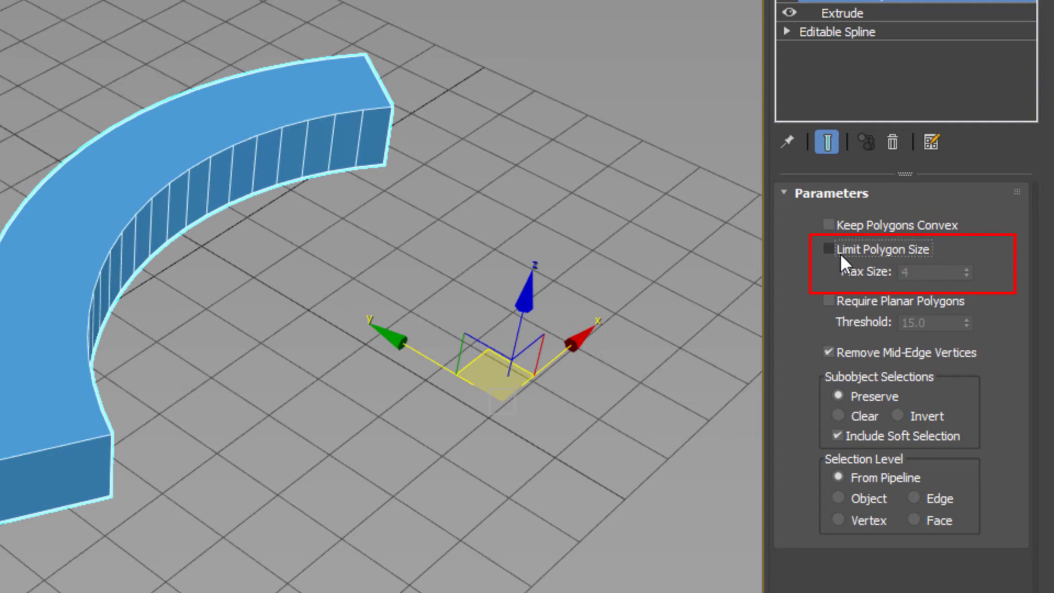
click(840, 254)
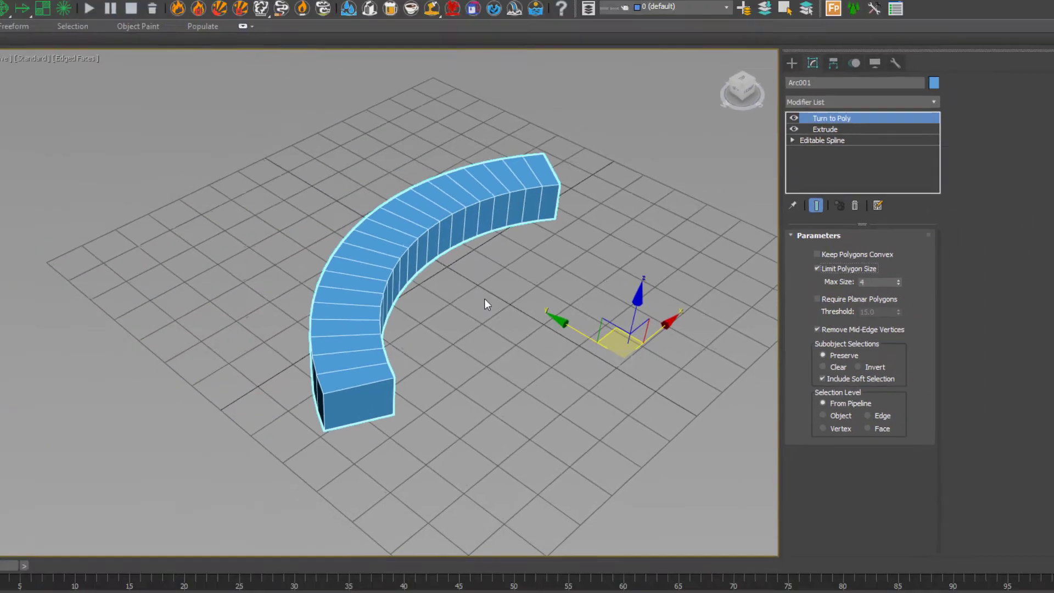
alt+middle_drag(484, 298, 405, 261)
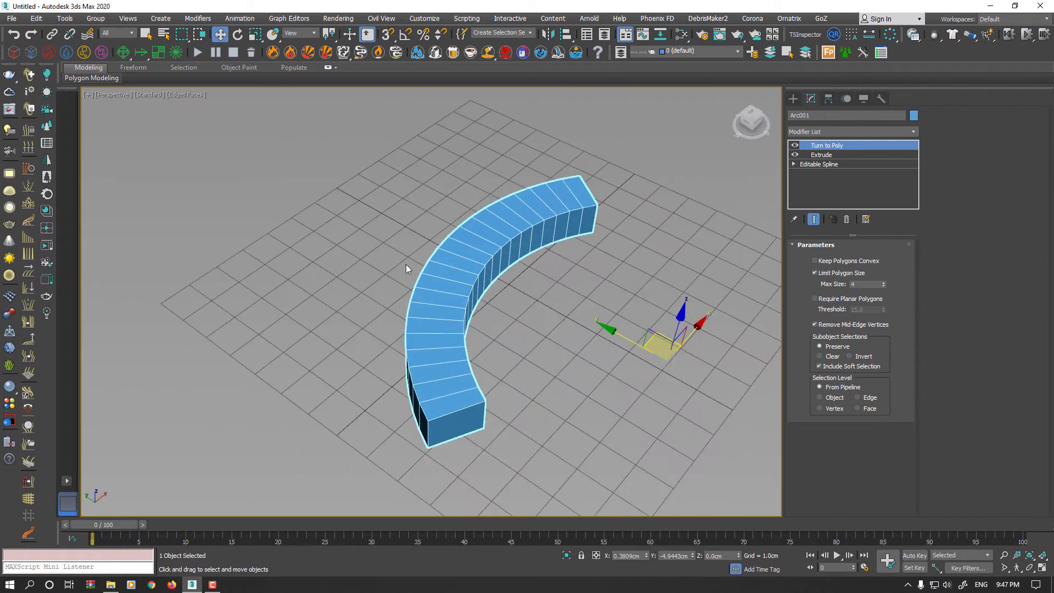
alt+middle_drag(474, 328, 401, 300)
scroll(406, 308, up, 2)
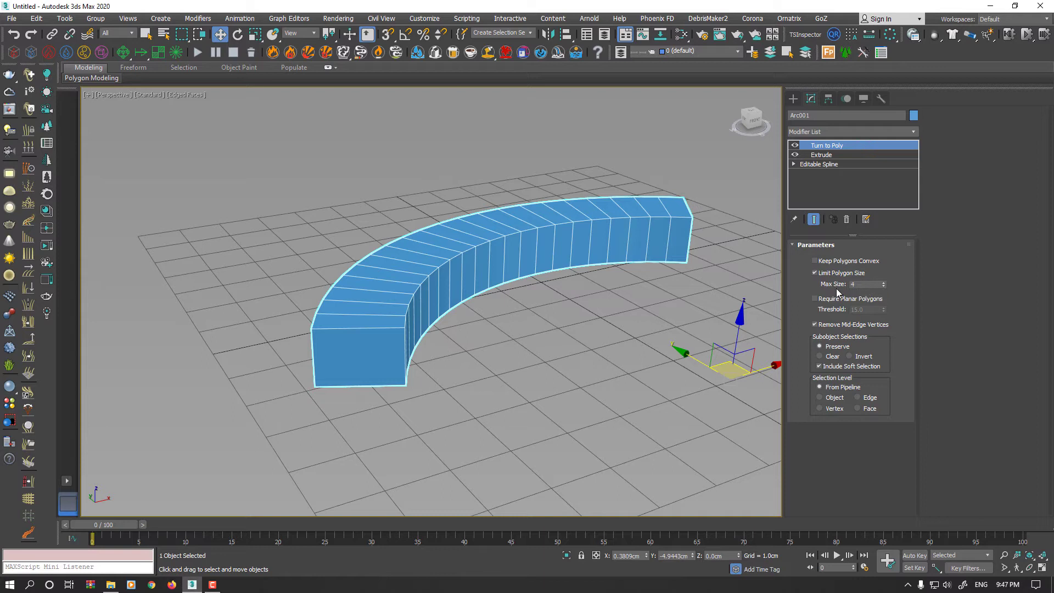
- Lower Turn to Poly's Max Size to 3 to see the triangulation, then delete the arc
click(883, 285)
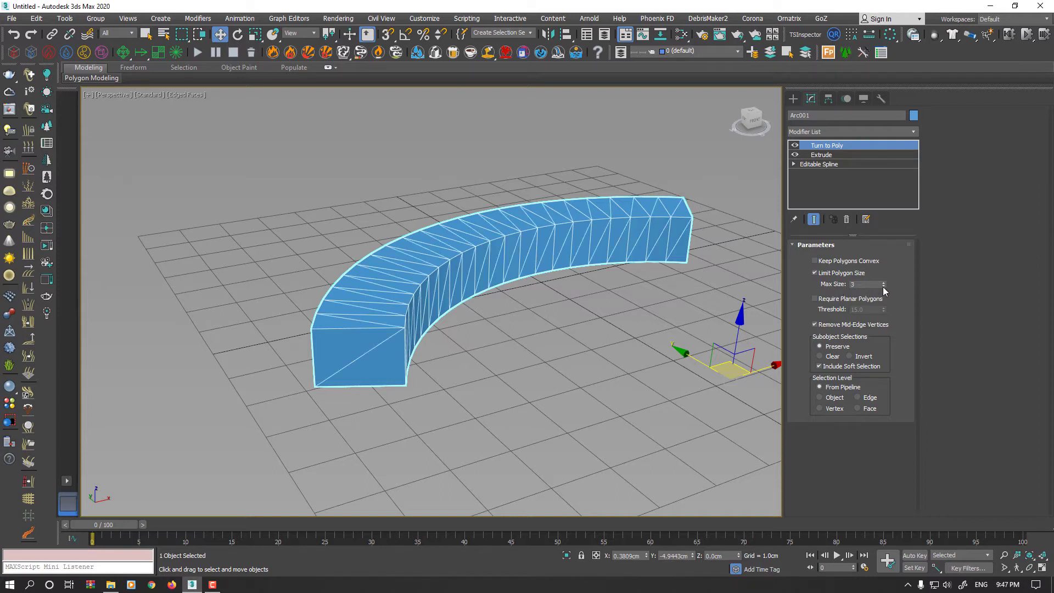
mouse_move(497, 317)
alt+middle_down()
mouse_move(590, 293)
mouse_move(624, 238)
mouse_move(546, 303)
mouse_move(485, 317)
alt+middle_up()
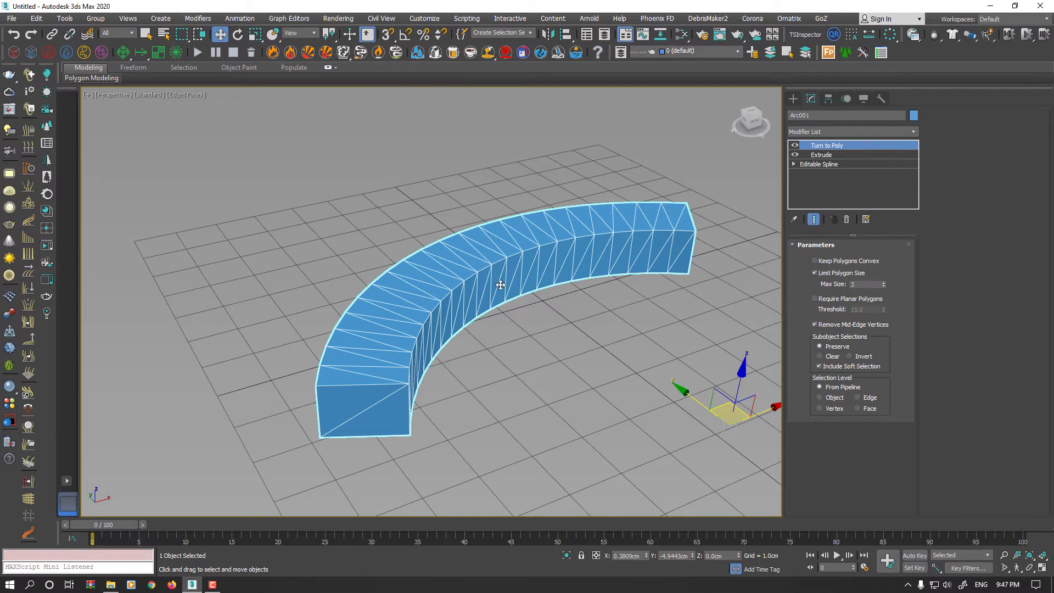
key(Delete)
- Draw a rectangle on the grid and convert it to an Editable Spline
key(z)
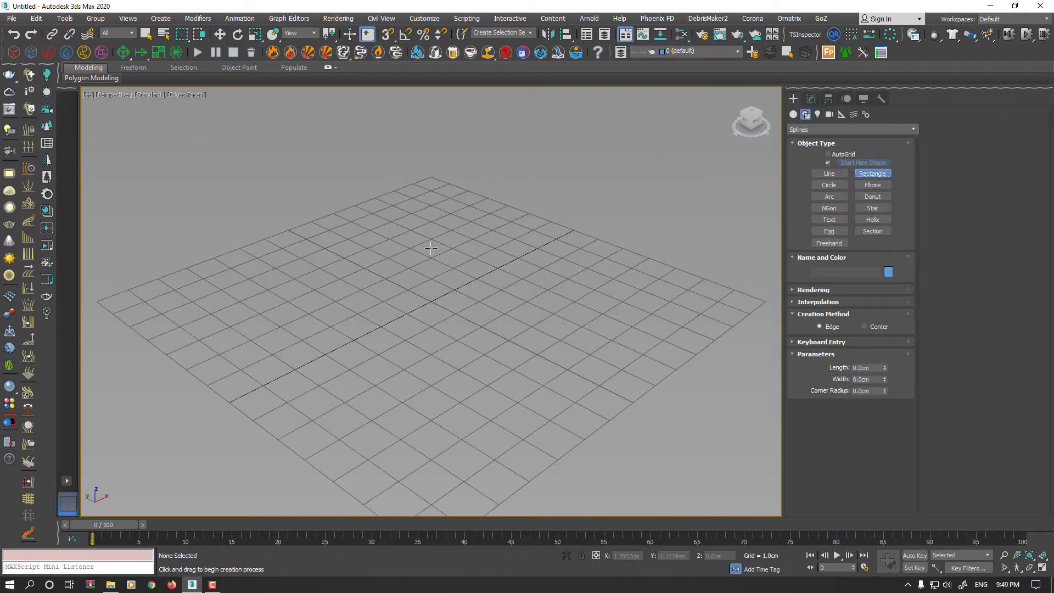
drag(435, 237, 431, 443)
key(w)
right_click(427, 404)
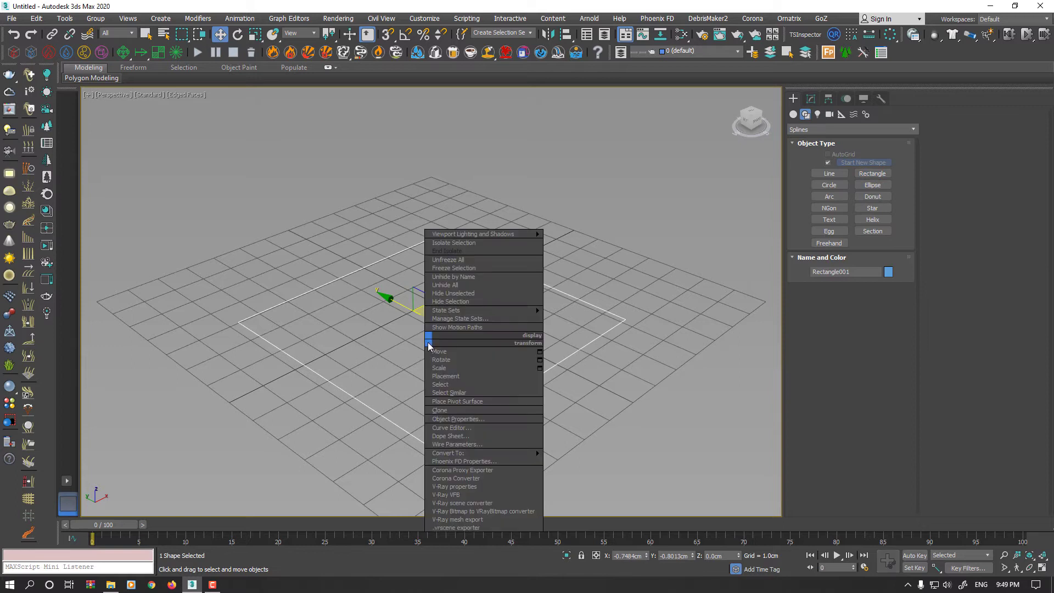
mouse_move(490, 453)
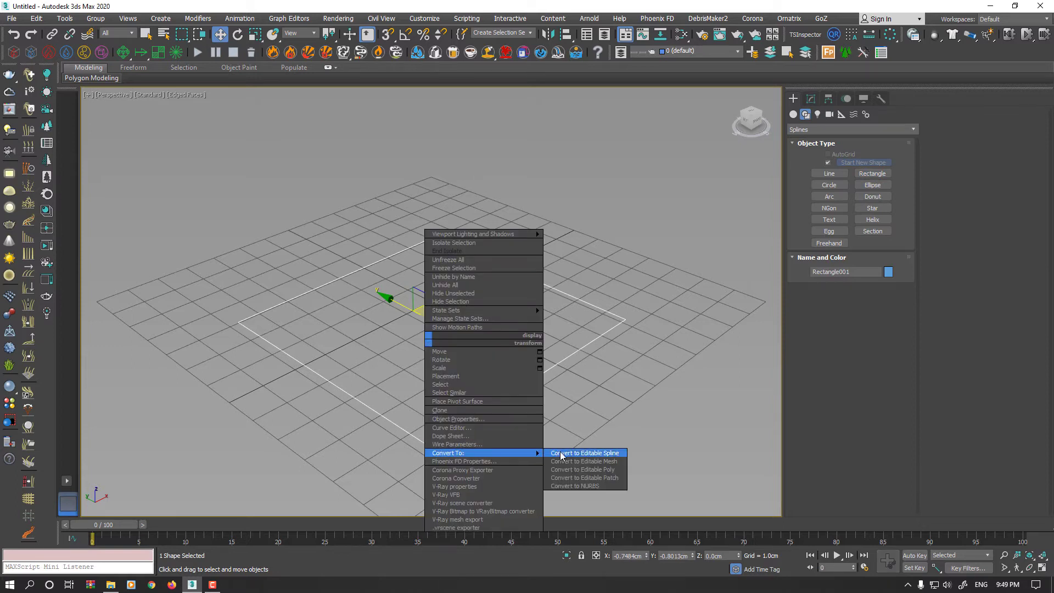
click(560, 451)
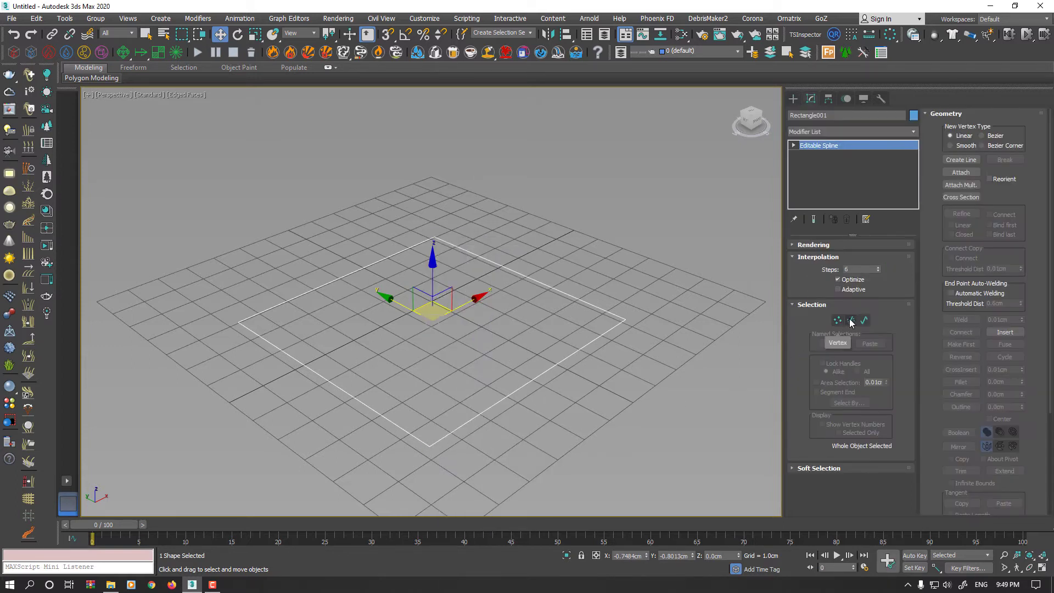
- Divide two opposite sides of the rectangle into 8 segments each
click(851, 320)
drag(564, 312, 565, 309)
ctrl+drag(388, 381, 341, 423)
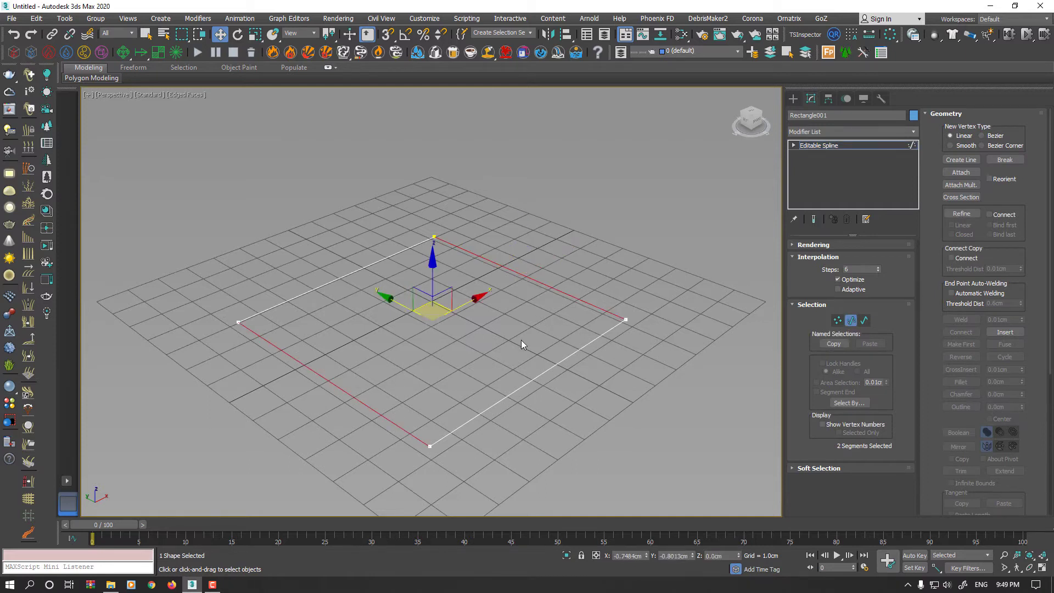
scroll(1007, 461, down, 5)
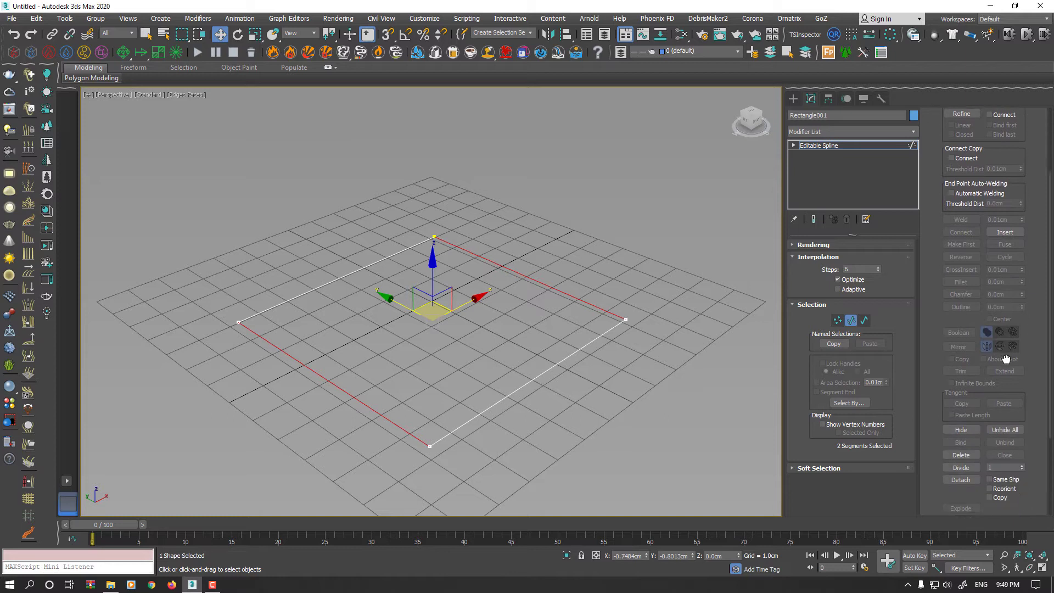
click(960, 428)
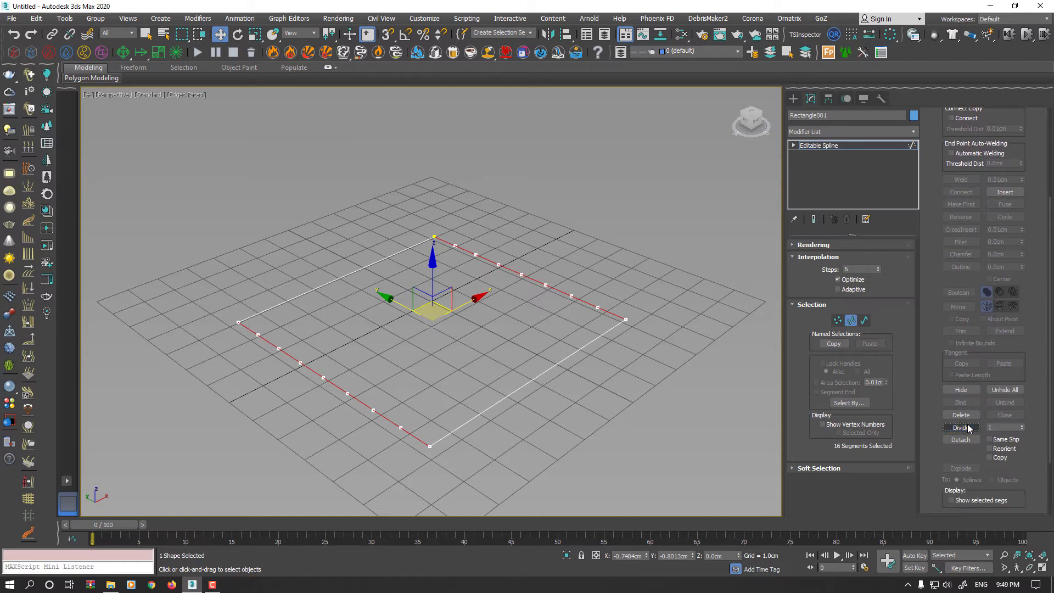
- Extrude the rectangle spline 1.05cm into a solid slab
click(850, 320)
click(859, 132)
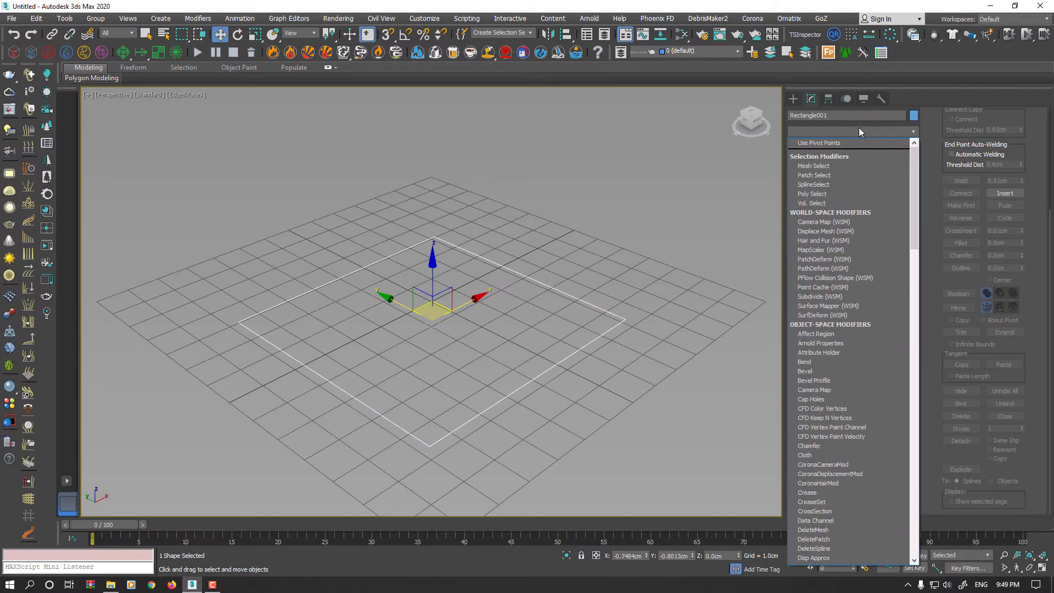
text(ex)
click(850, 143)
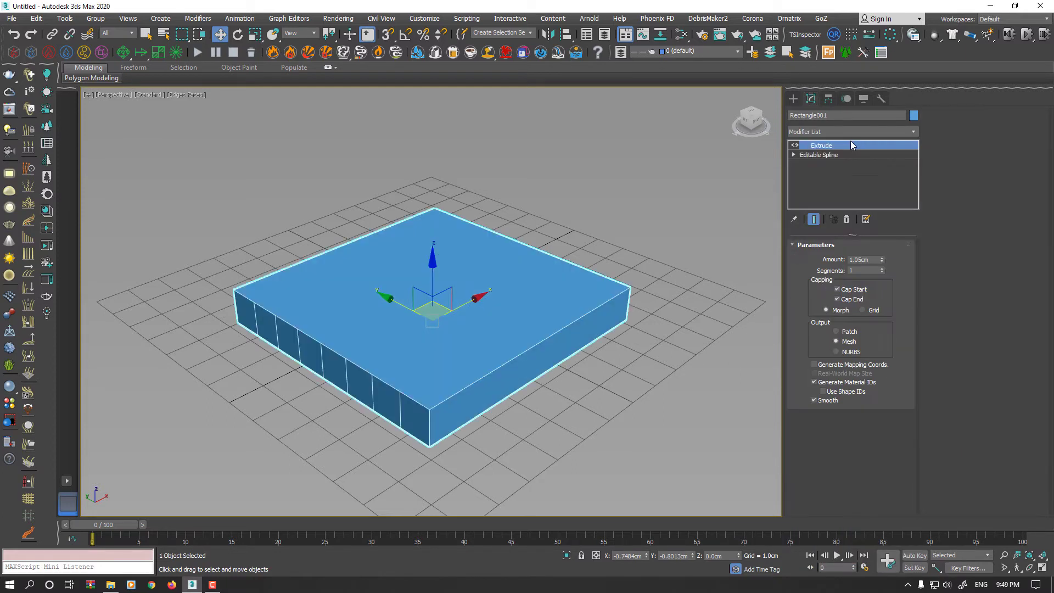
alt+middle_drag(527, 341, 419, 331)
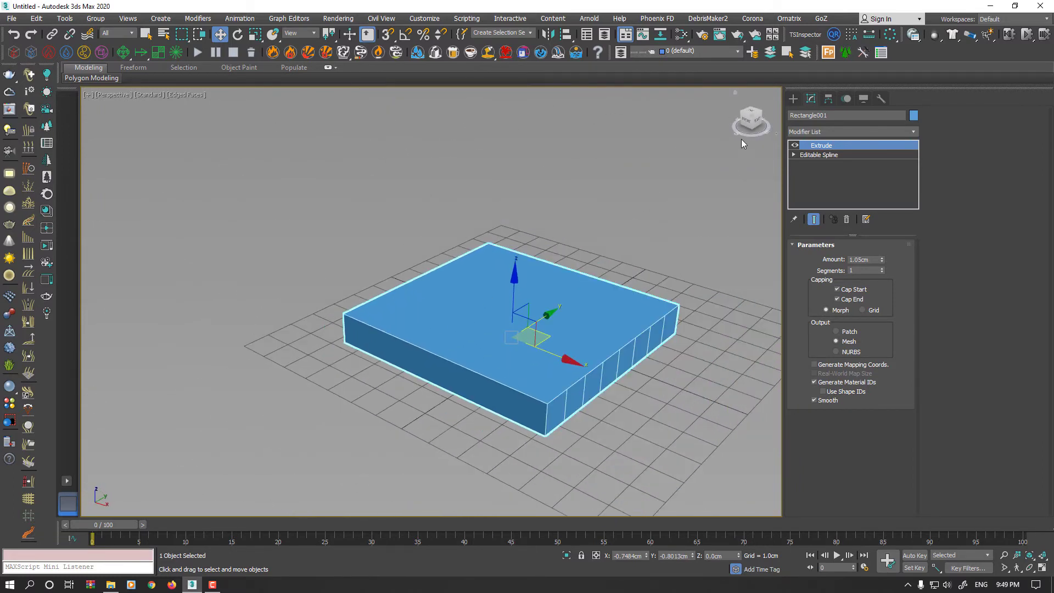
- Add Turn to Poly to the slab with Limit Polygon Size at 4
click(835, 132)
text(tu)
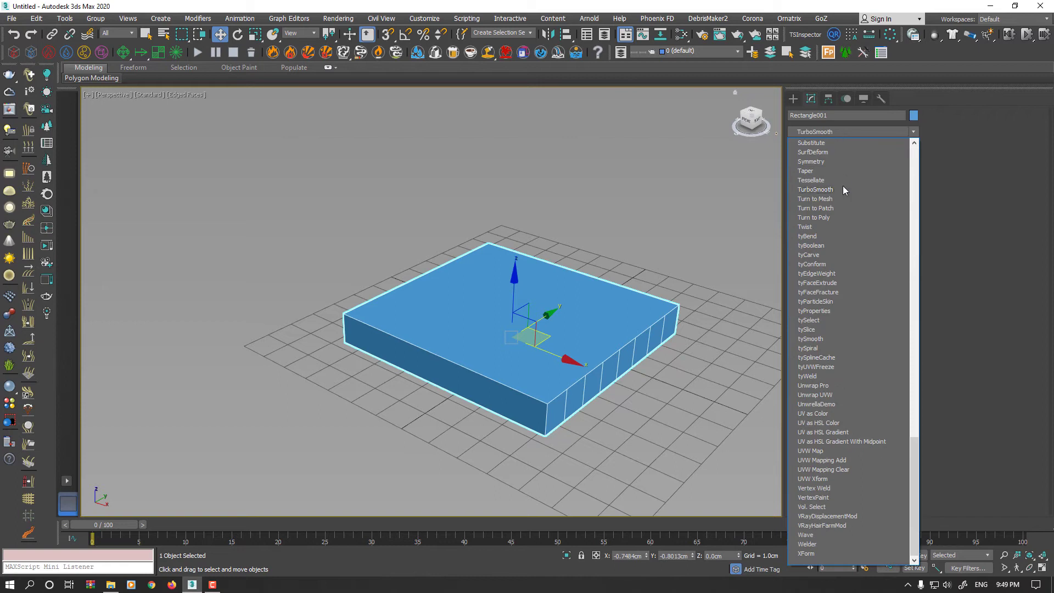
click(838, 219)
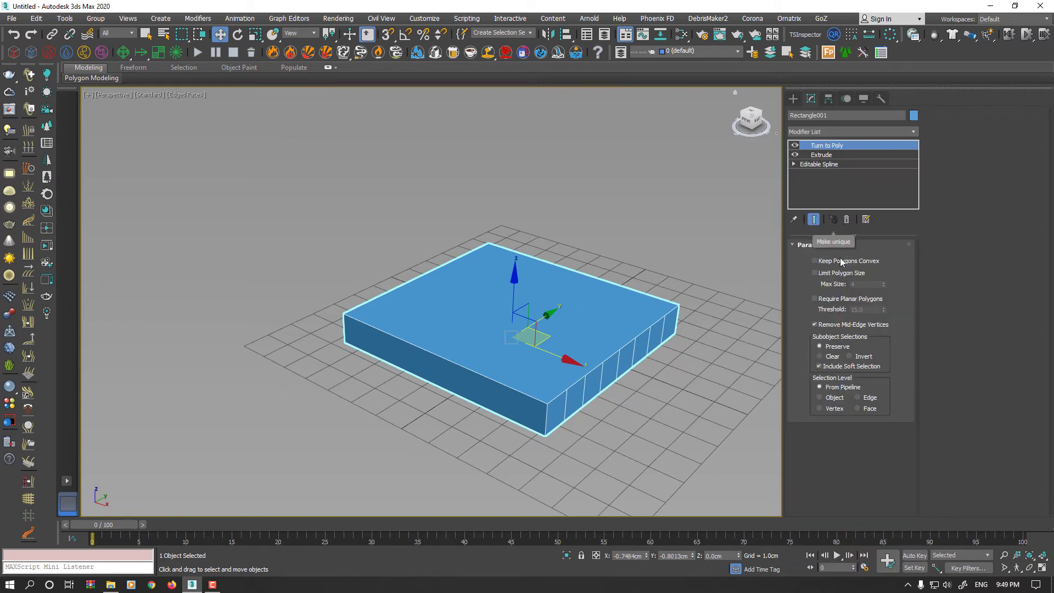
click(814, 273)
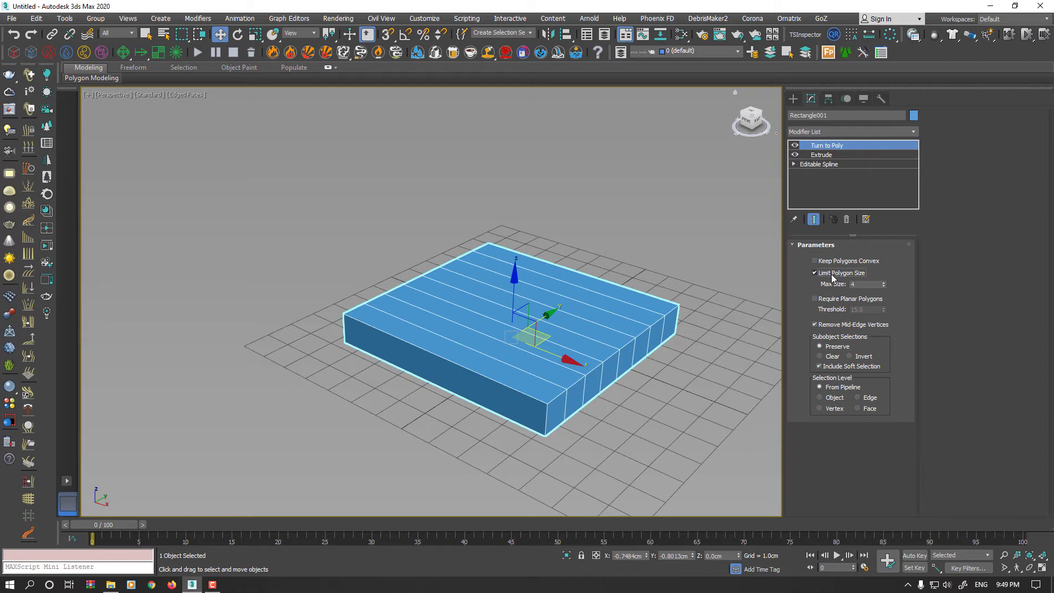
alt+middle_drag(555, 319, 544, 308)
- Convert the slab to Editable Poly and connect its strip edges with 6 crosswise segments
right_click(527, 298)
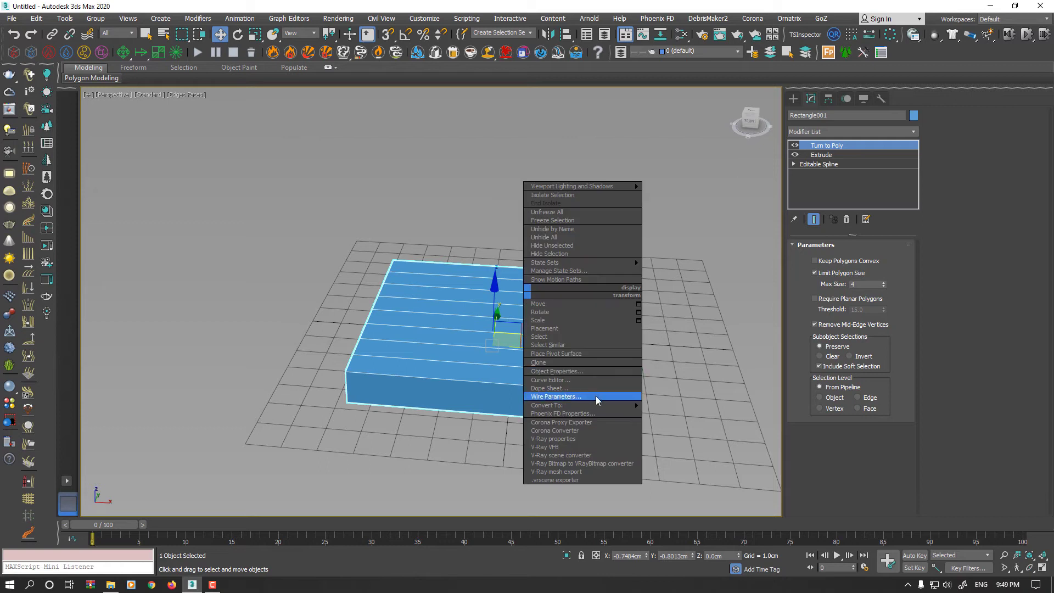
mouse_move(603, 405)
click(680, 414)
key(2)
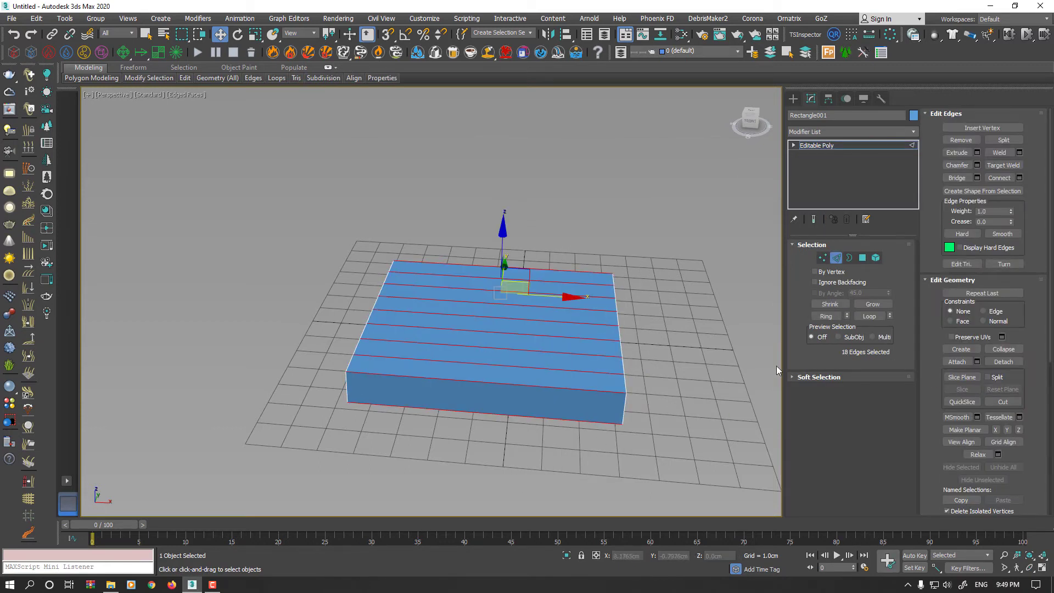
click(1019, 177)
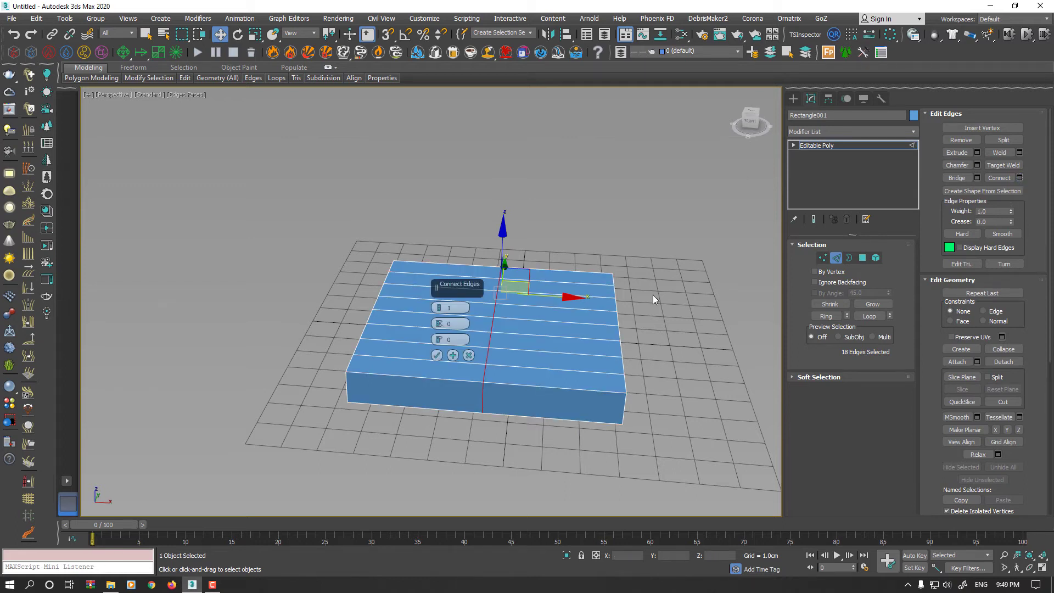
scroll(440, 309, up, 5)
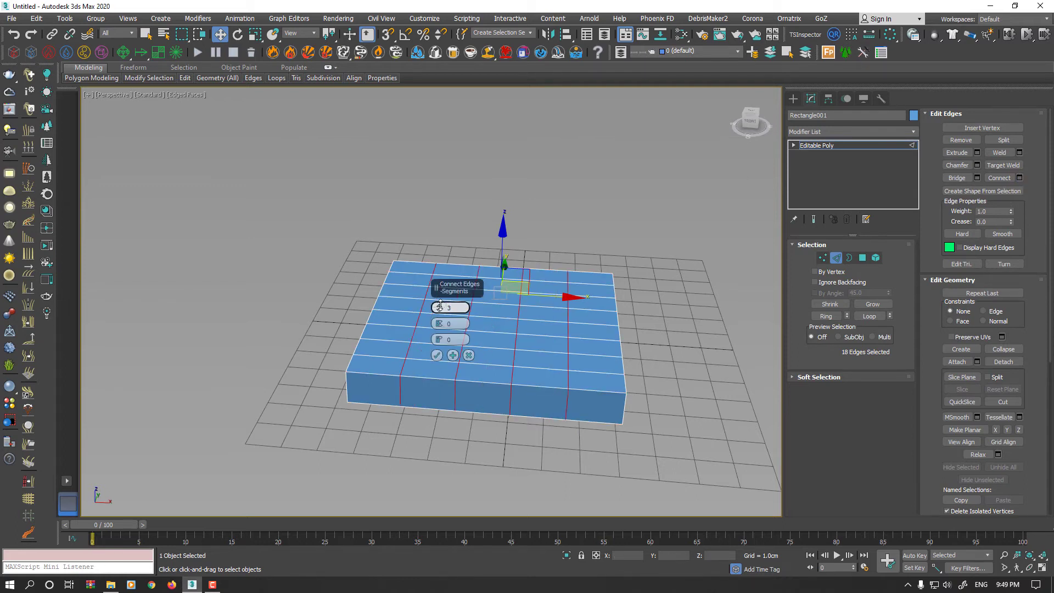
click(436, 355)
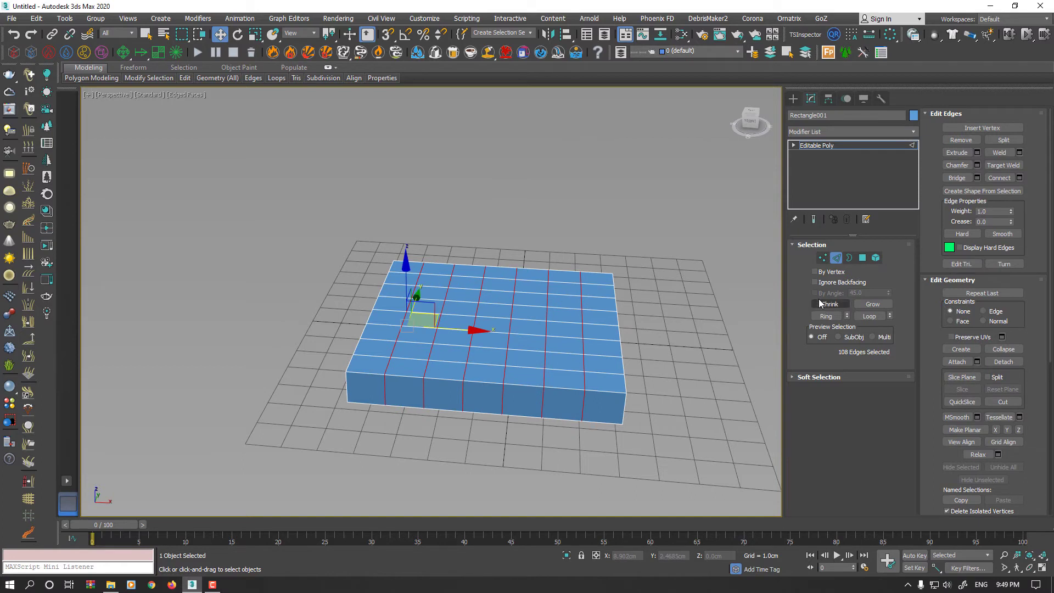
- Select two neighbouring vertices near the sphere's centre and connect them with an edge
click(835, 257)
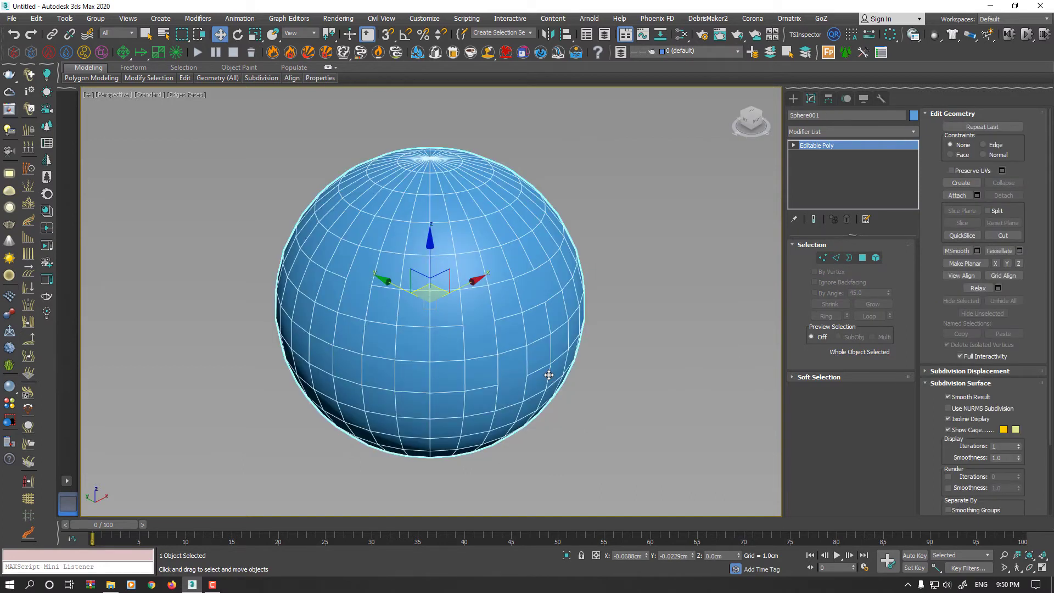
alt+middle_drag(529, 360, 504, 312)
click(822, 257)
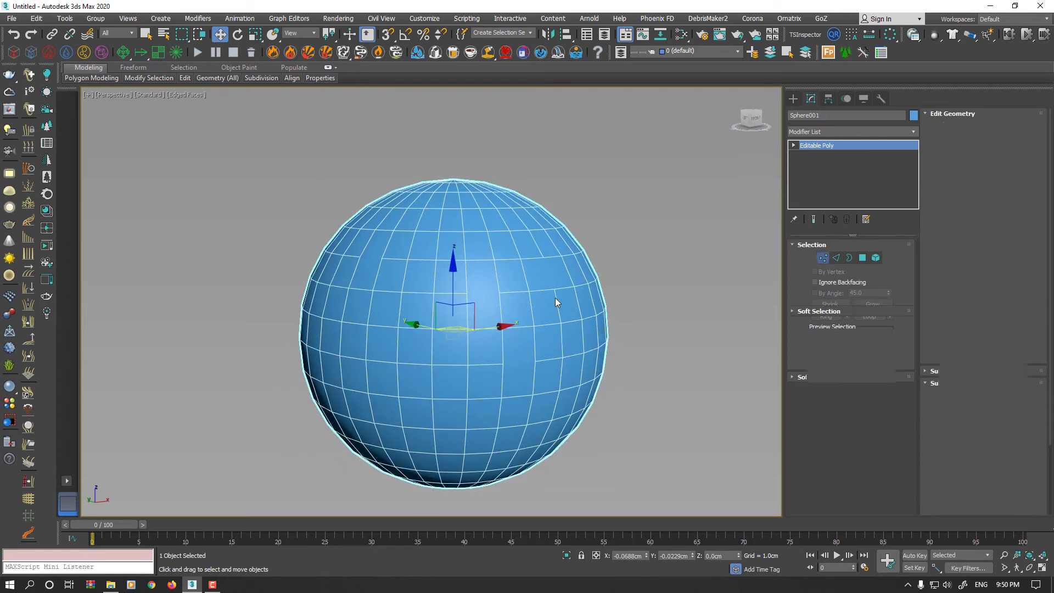
click(500, 293)
ctrl+click(467, 293)
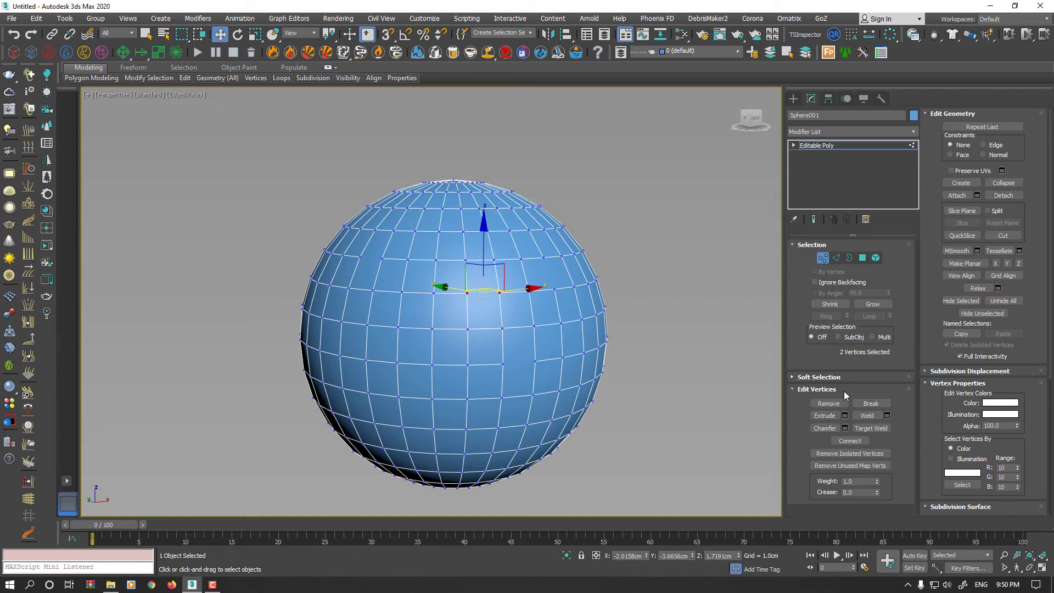
click(849, 441)
key(1)
alt+middle_drag(571, 282, 532, 308)
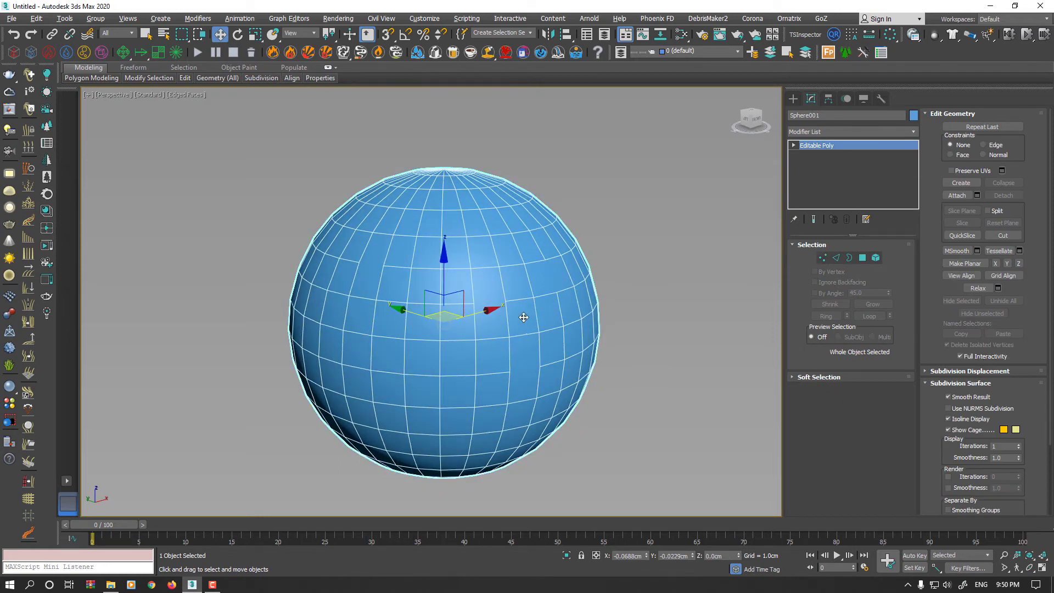
- Add Turn to Poly to the sphere with Limit Polygon Size on and Max Size 3
click(829, 131)
text(tu)
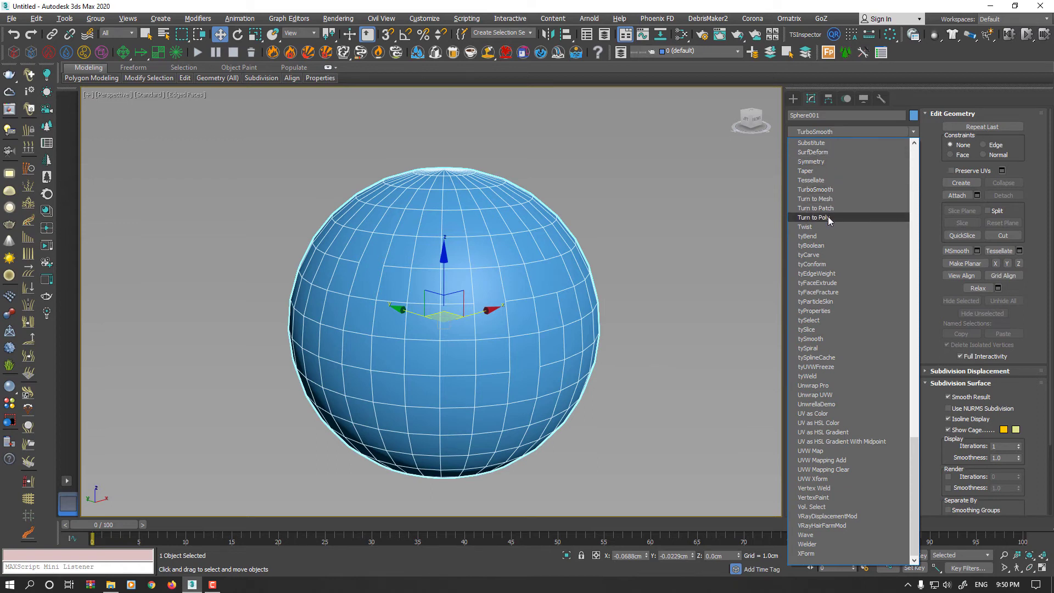
click(827, 217)
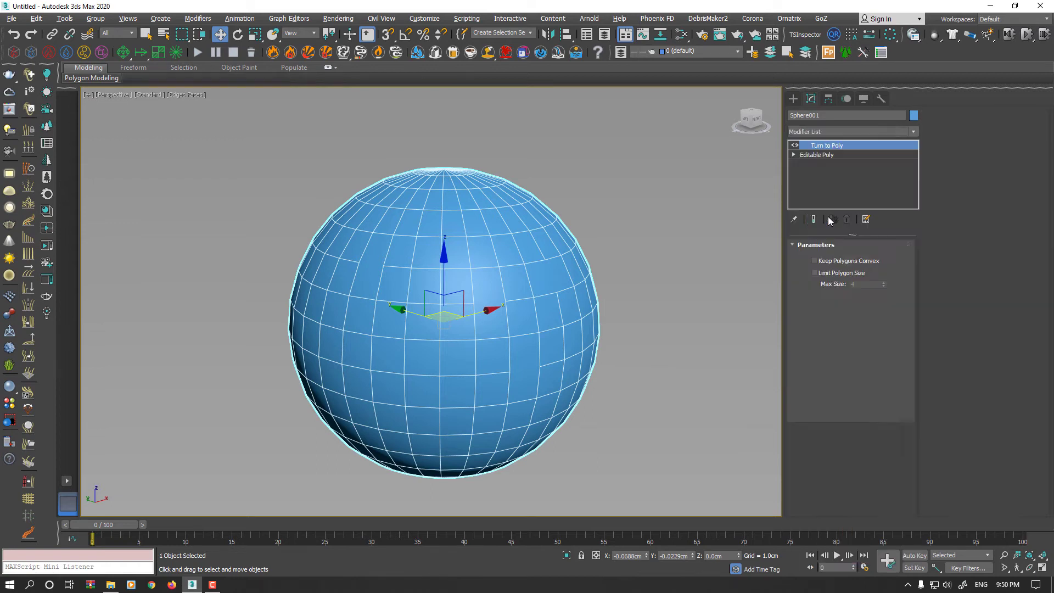
click(833, 277)
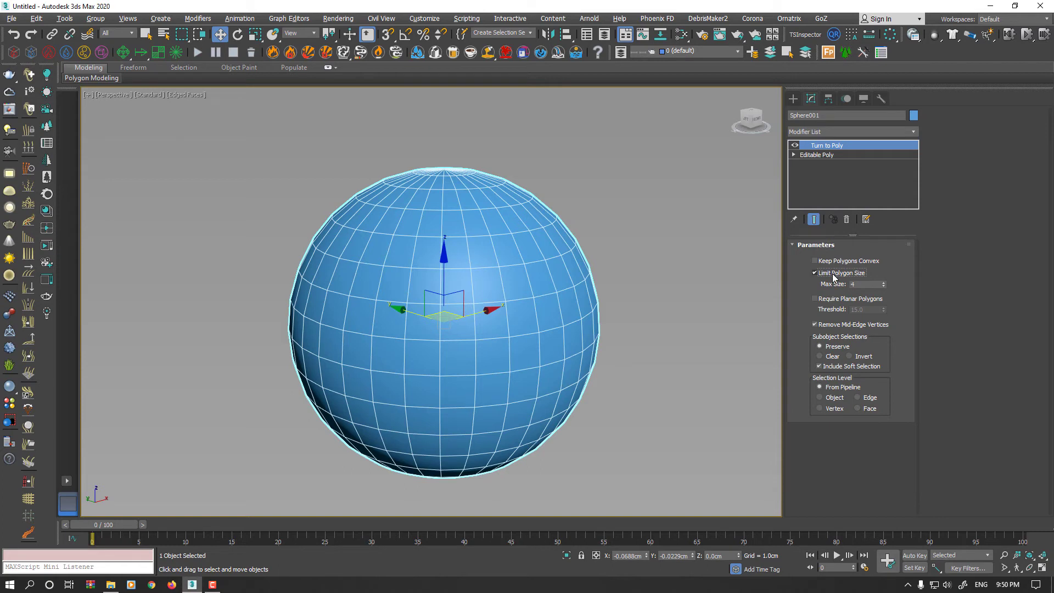
alt+middle_drag(627, 294, 581, 290)
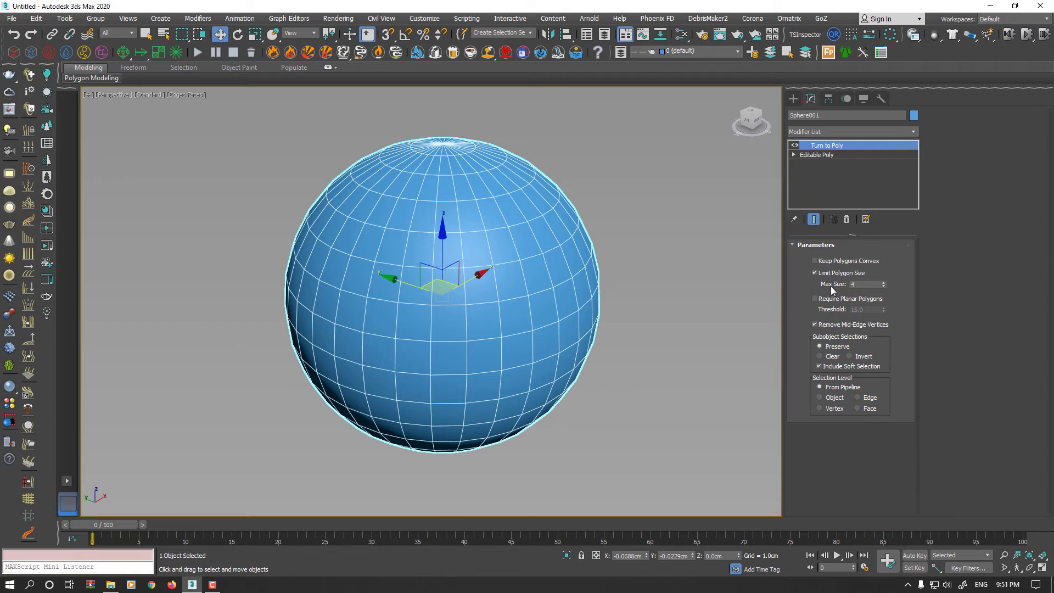
click(884, 286)
alt+middle_drag(569, 286, 541, 264)
- Convert Sphere001 to an Editable Poly and rebuild its triangles as quads with Quadify All
right_click(507, 233)
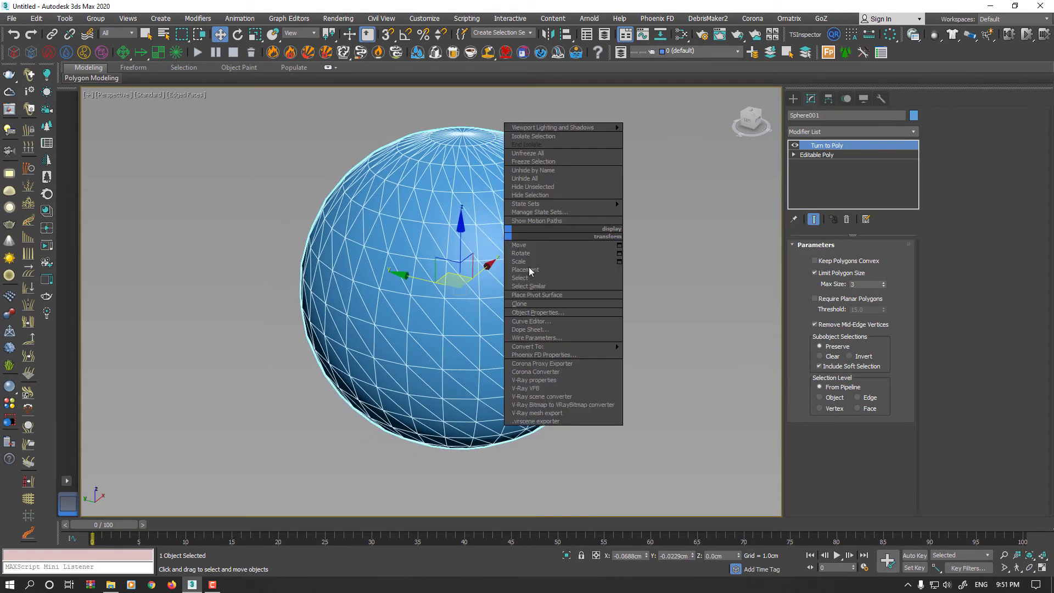
mouse_move(600, 346)
click(644, 354)
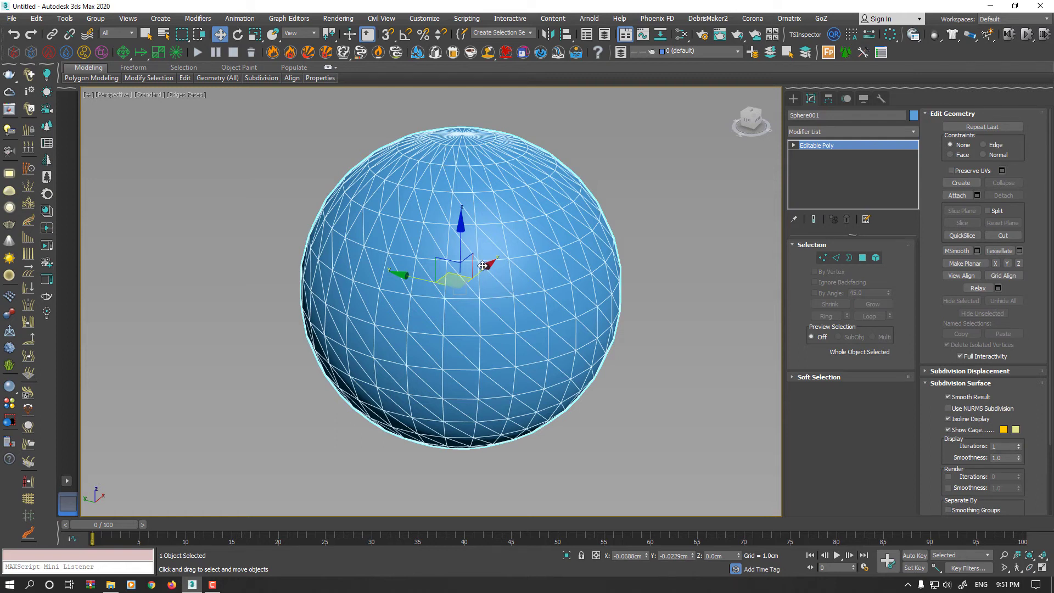
mouse_move(218, 81)
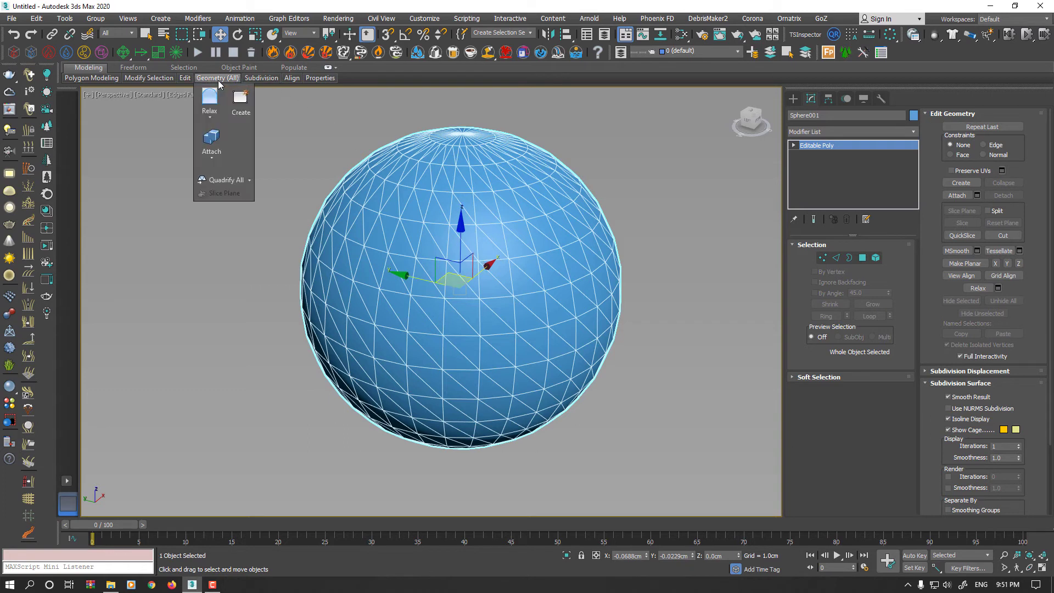
click(224, 181)
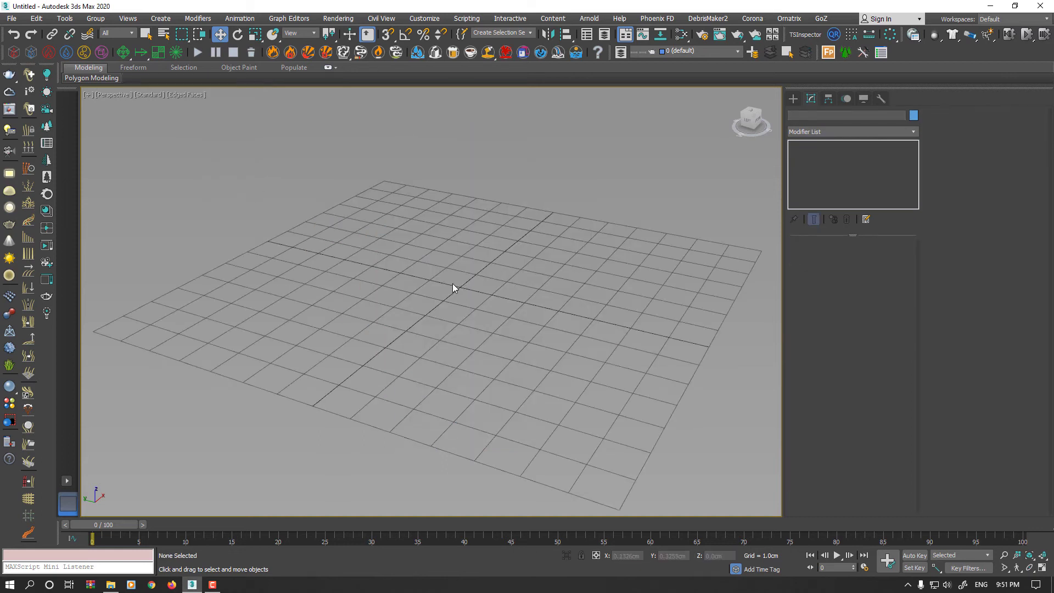
- Draw a new arc shape on the grid
click(792, 99)
click(805, 114)
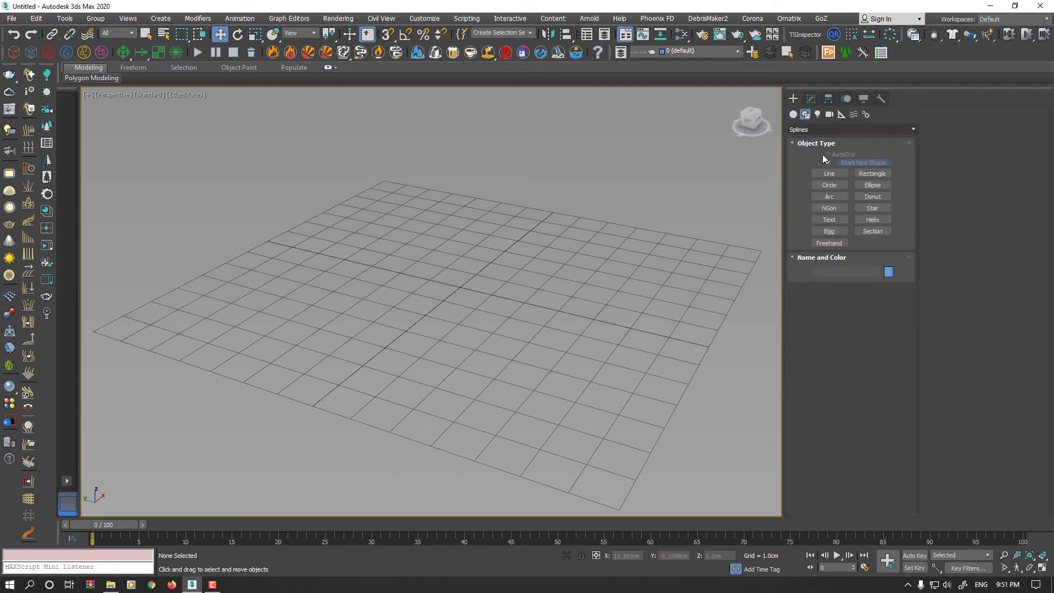
click(829, 196)
mouse_move(446, 385)
mouse_down()
mouse_move(505, 280)
mouse_move(557, 234)
mouse_up()
click(432, 286)
right_click(432, 285)
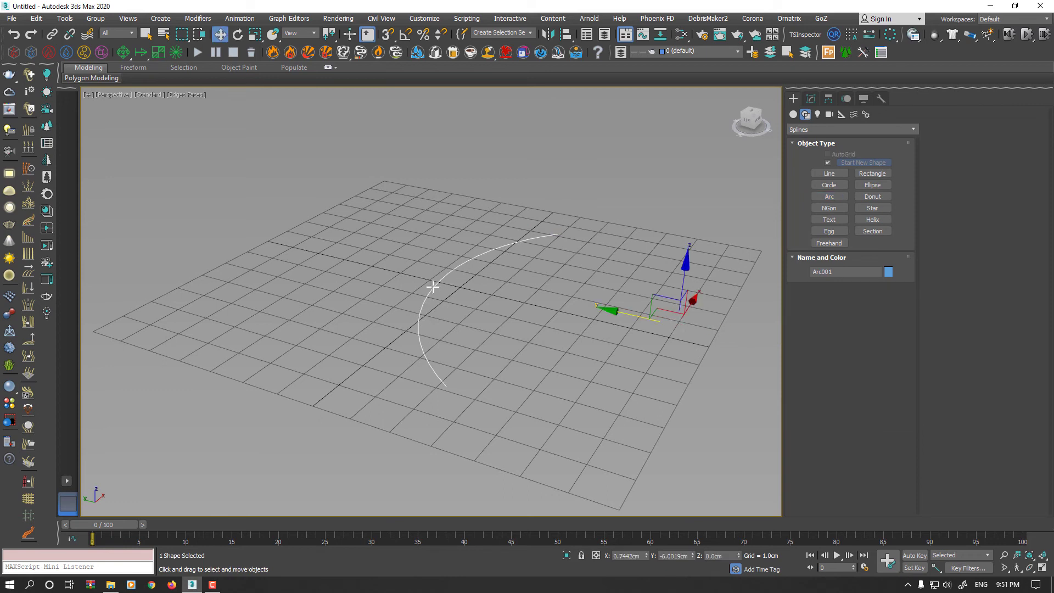
- Convert the arc to an Editable Spline and outline it into a closed curved band
right_click(478, 252)
mouse_move(560, 357)
click(627, 356)
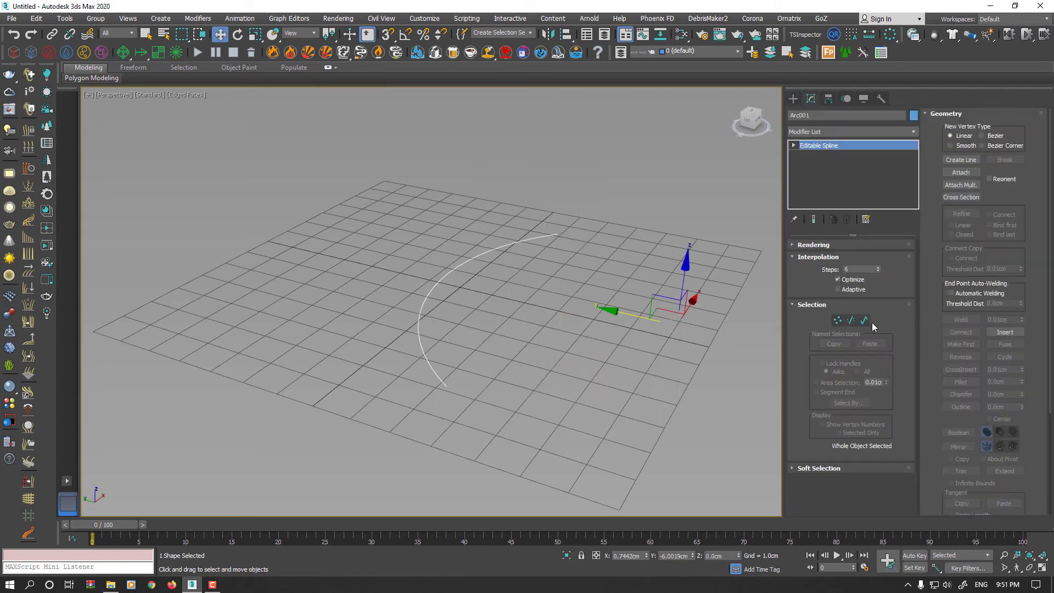
click(864, 321)
drag(460, 248, 530, 278)
click(961, 406)
key(w)
alt+middle_drag(530, 278, 778, 329)
- Divide one inner-curve segment of the outline to add an extra vertex
click(837, 321)
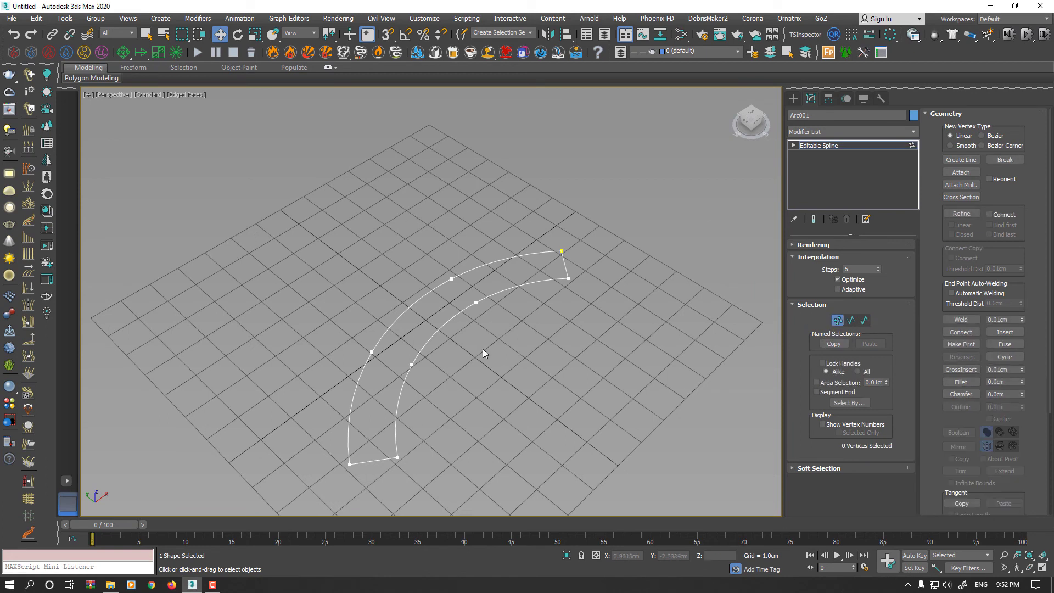
click(851, 320)
click(430, 329)
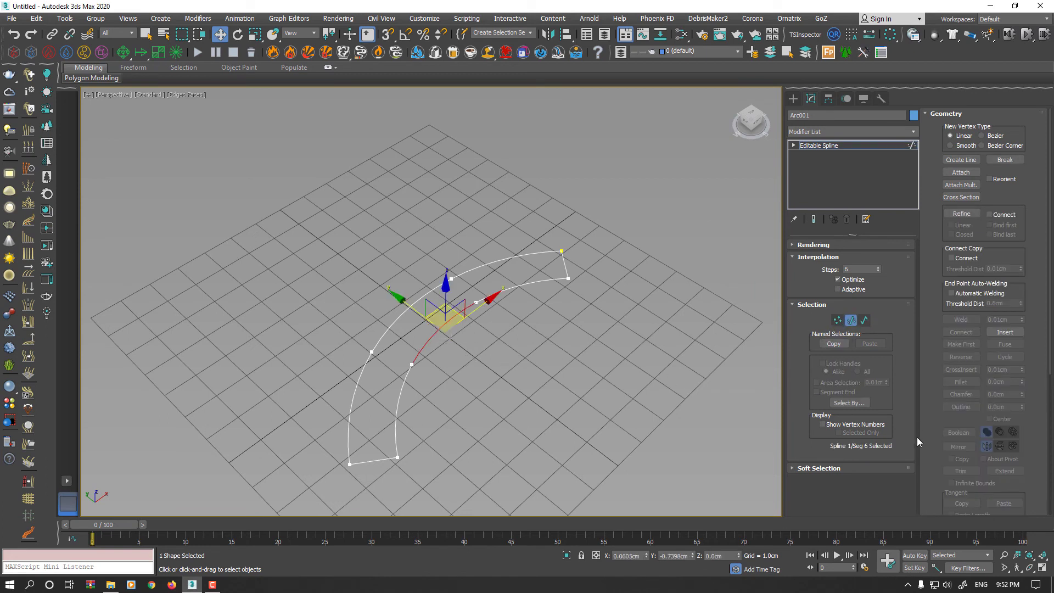
scroll(955, 398, down, 5)
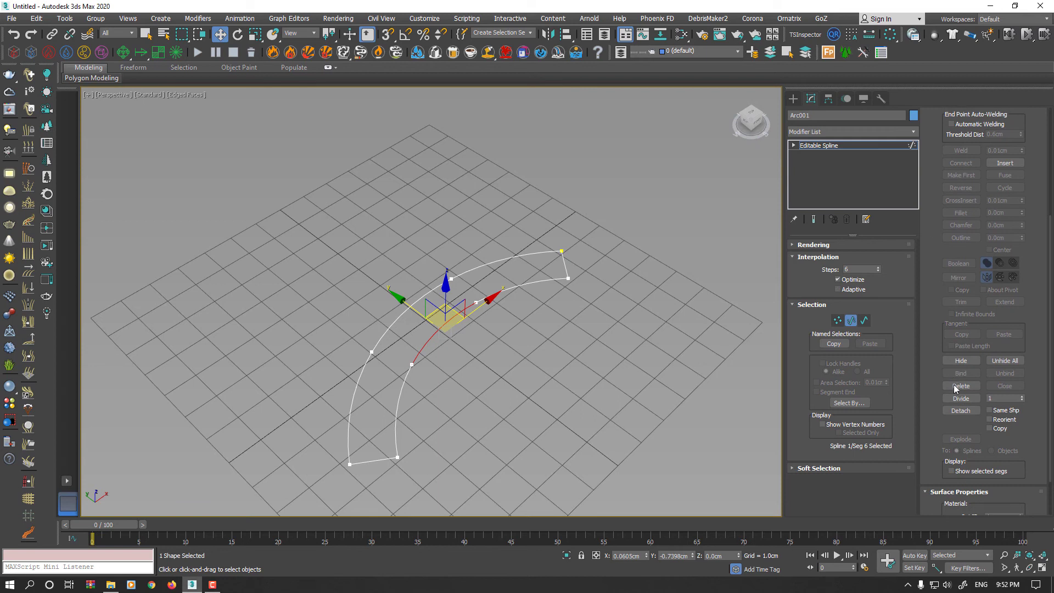
click(955, 399)
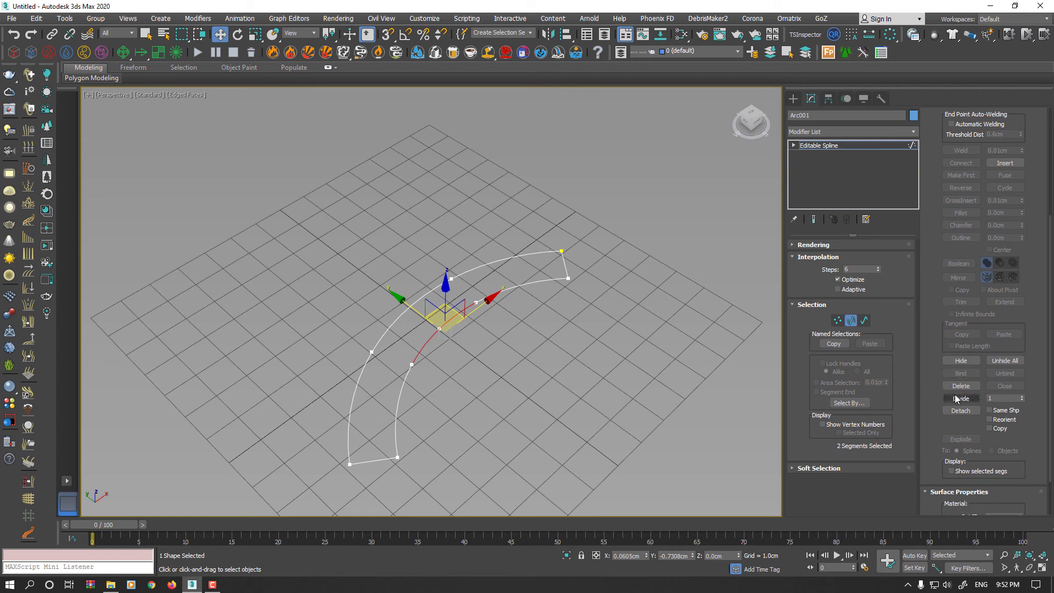
click(852, 321)
click(844, 130)
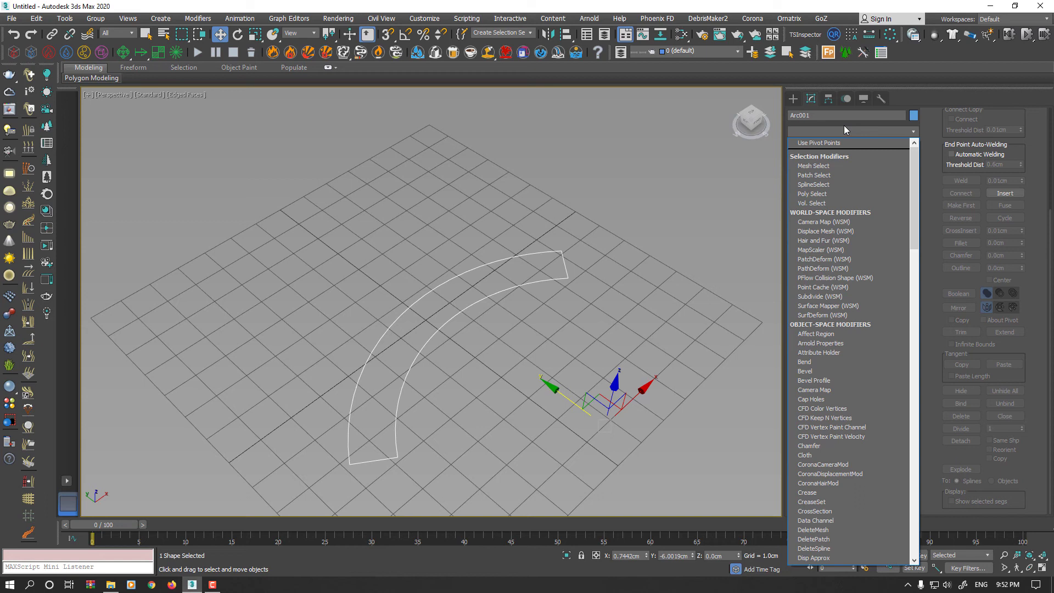
- Add an Extrude modifier to turn the arc outline into a 1.05cm solid block
text(ex)
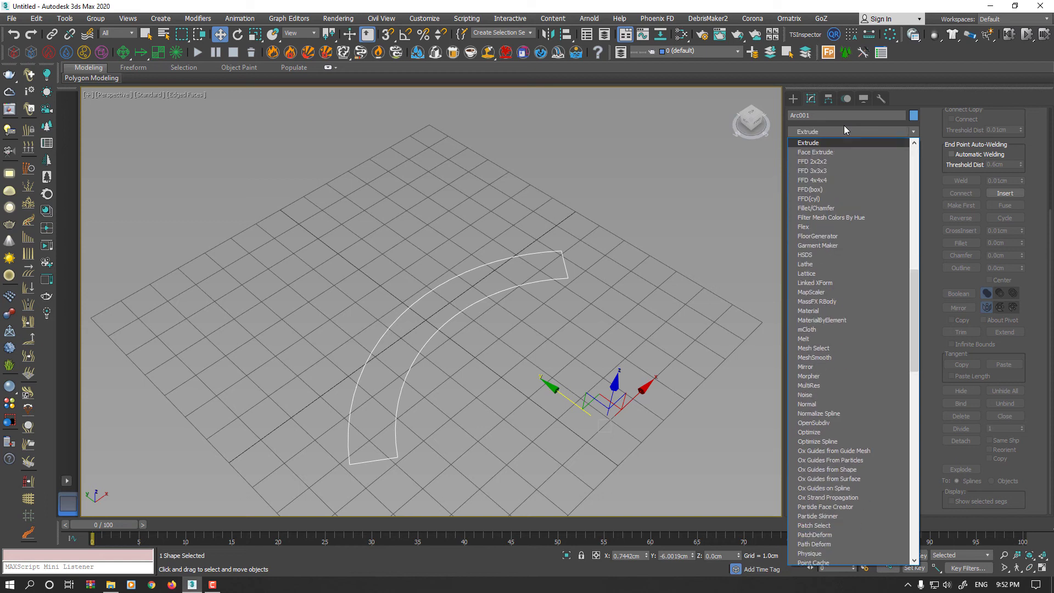
click(836, 143)
alt+middle_drag(528, 295, 443, 265)
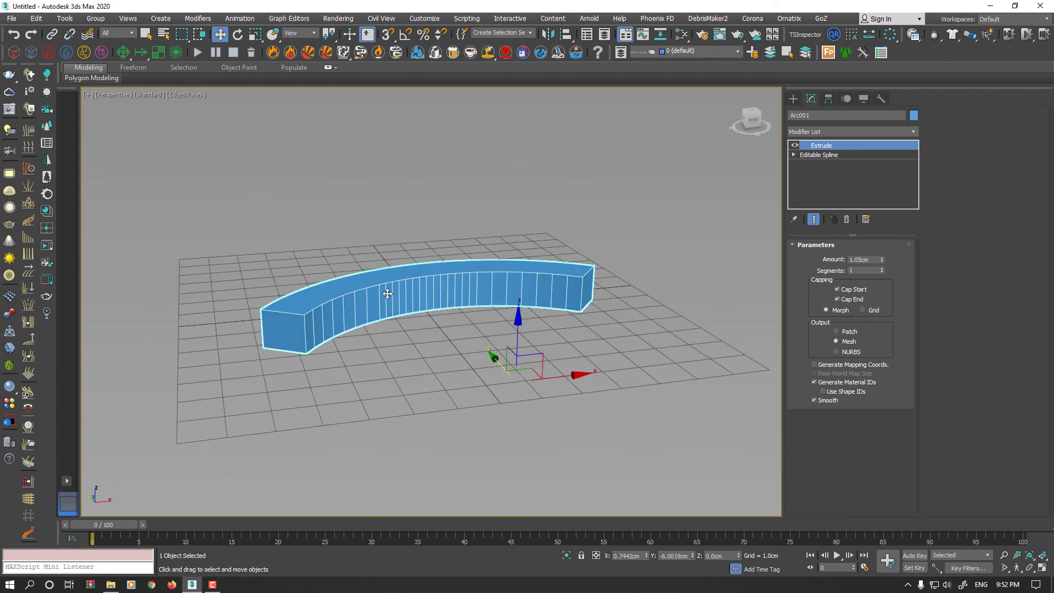
alt+middle_drag(368, 295, 753, 183)
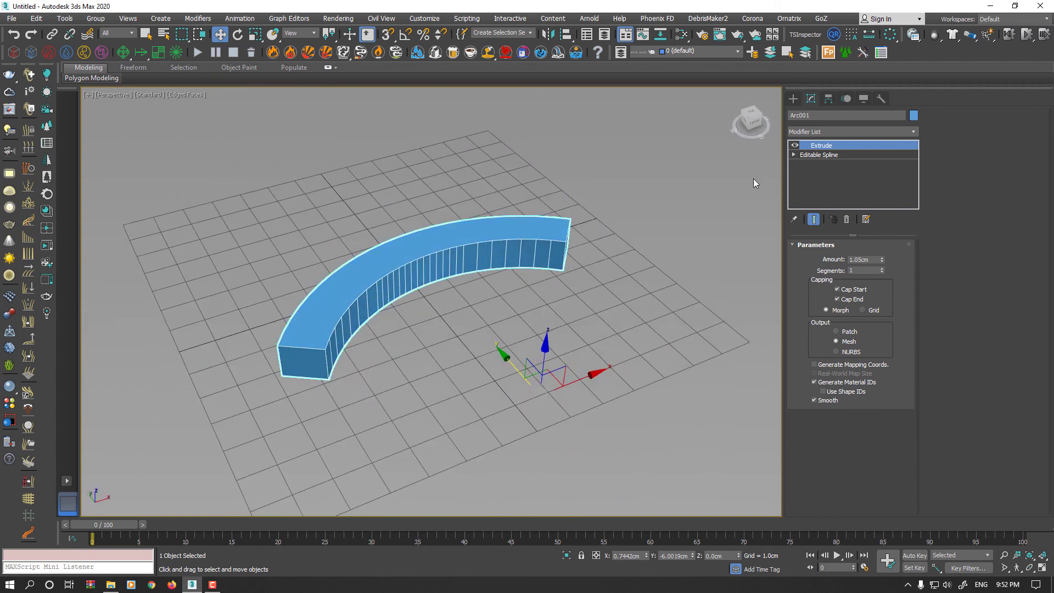
- Add Turn to Poly above Extrude with Limit Polygon Size enabled at 4
click(841, 130)
text(tu)
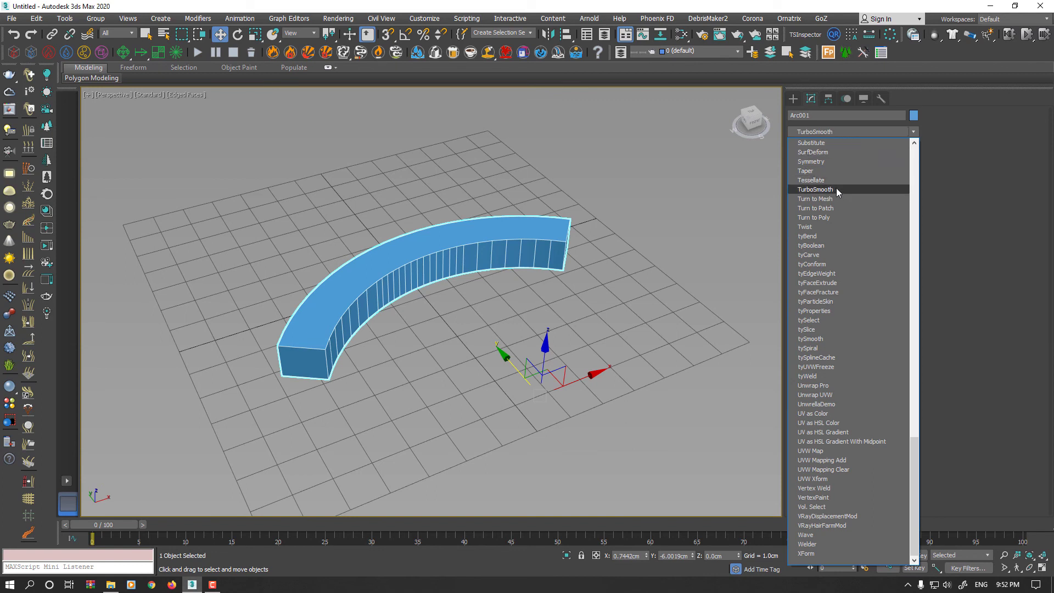
click(831, 217)
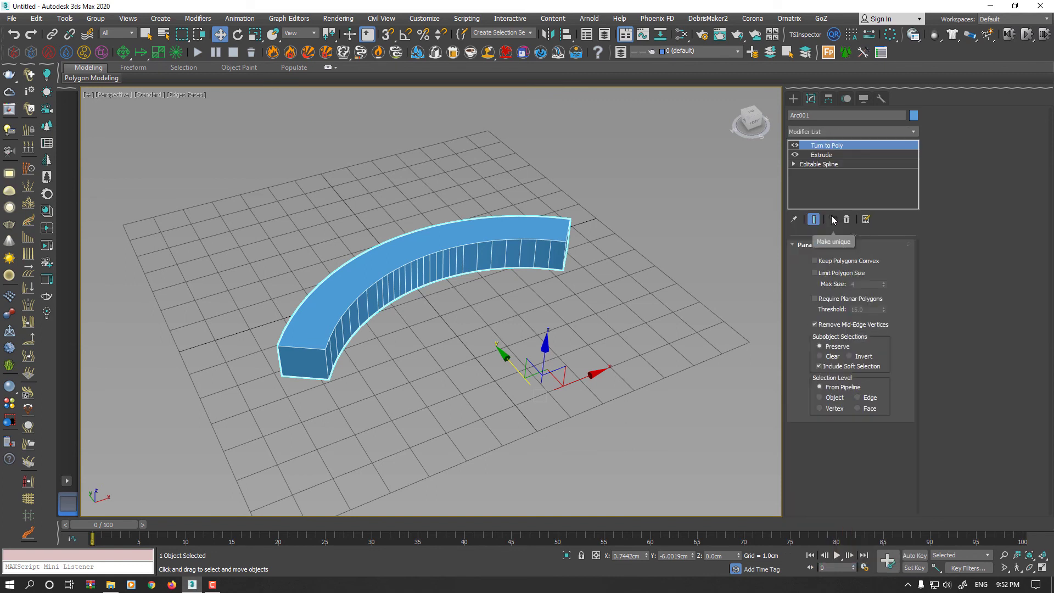
click(826, 274)
alt+middle_drag(590, 273, 475, 314)
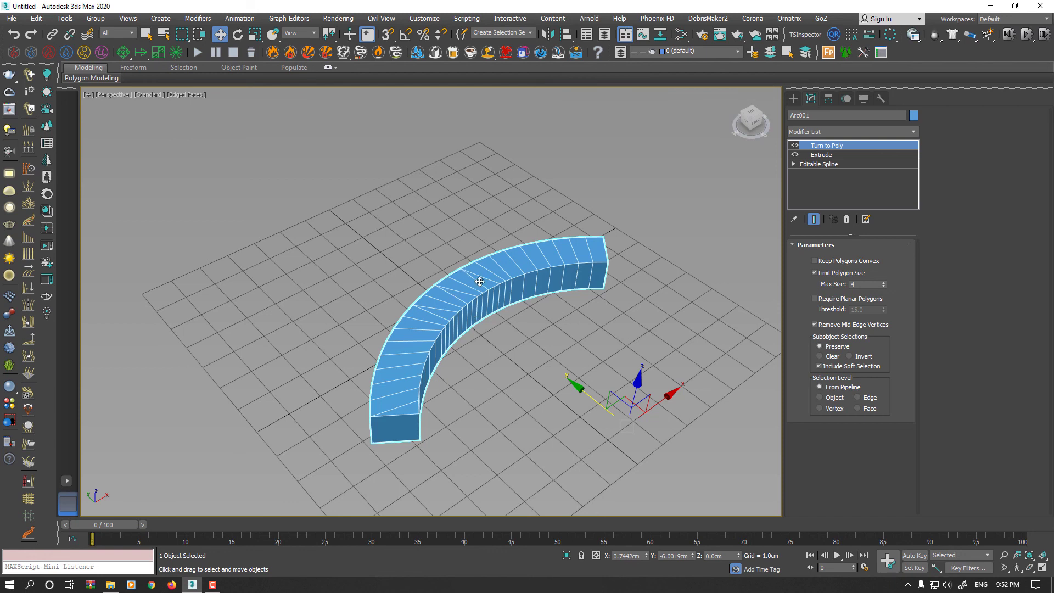
- Convert the extruded Arc001 block to an Editable Poly
scroll(483, 285, up, 6)
right_click(505, 245)
mouse_move(560, 358)
click(653, 367)
- Select four edges of a triangulated patch on the top face, then exit Edge mode
click(837, 258)
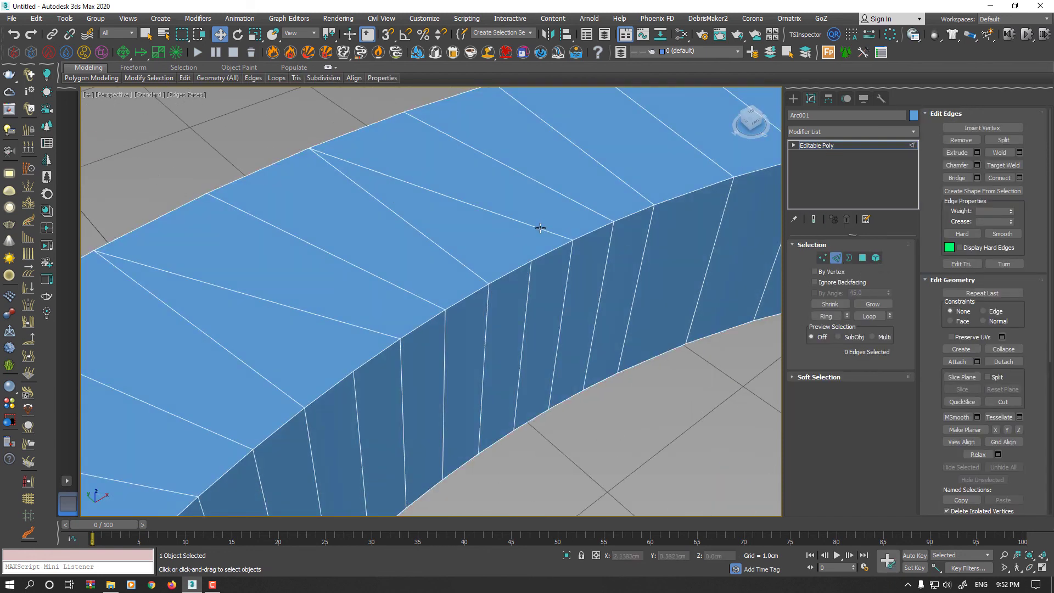
click(519, 223)
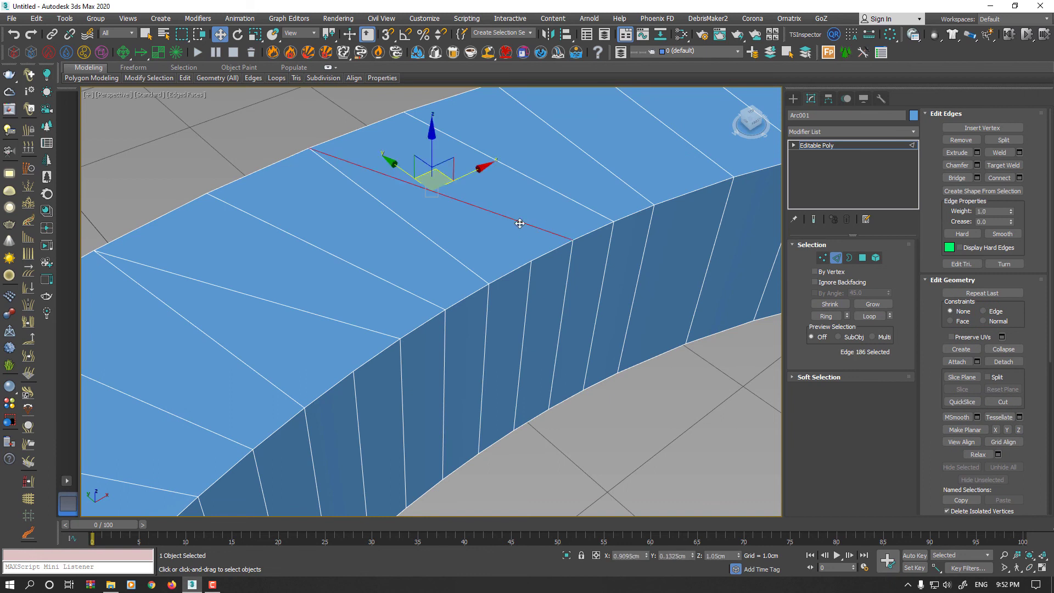
ctrl+click(453, 255)
ctrl+click(502, 277)
ctrl+click(545, 255)
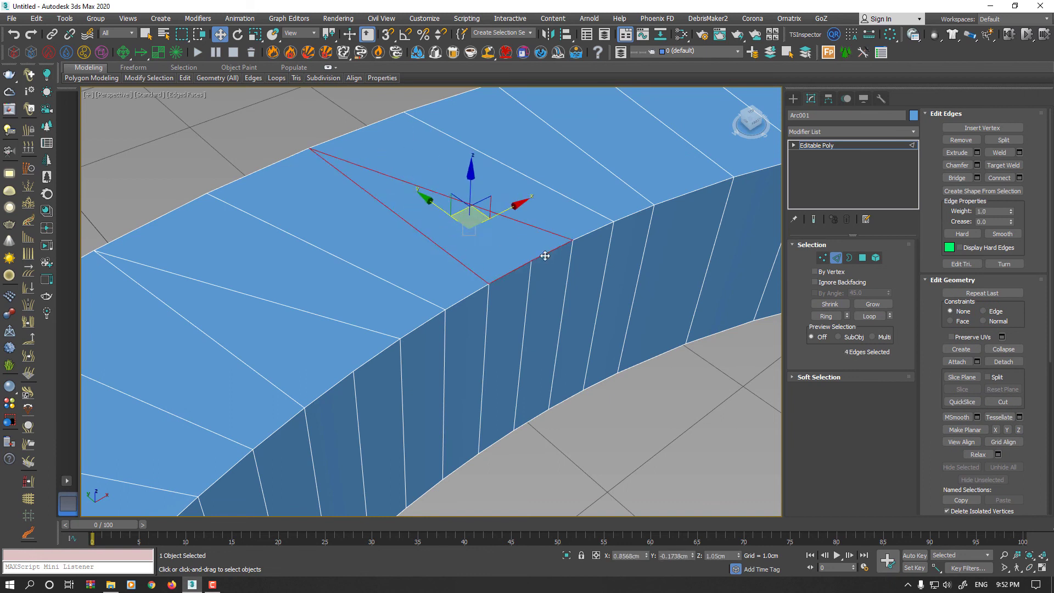
click(835, 258)
scroll(603, 283, down, 6)
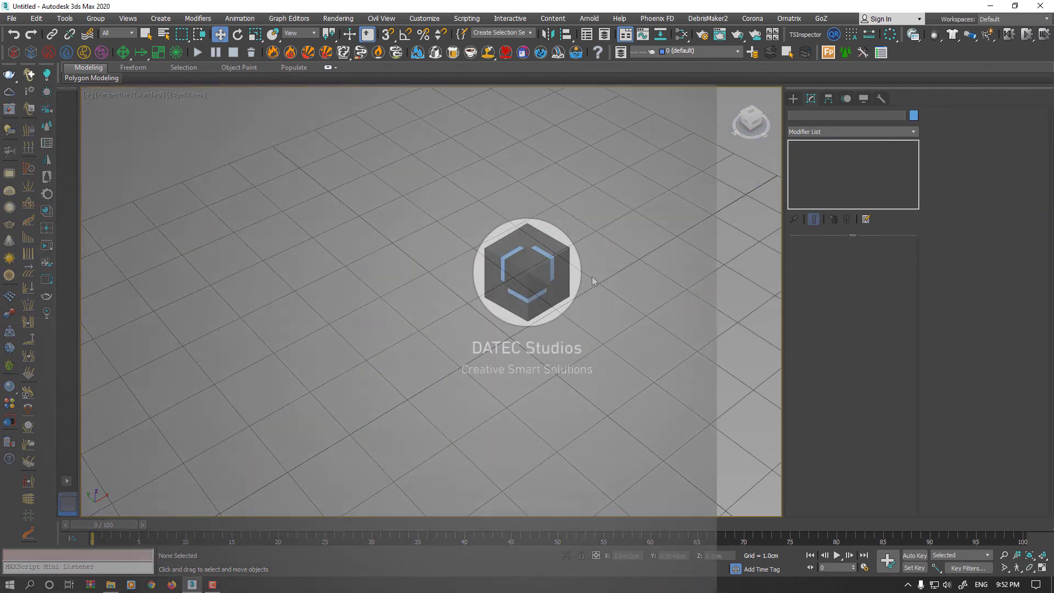